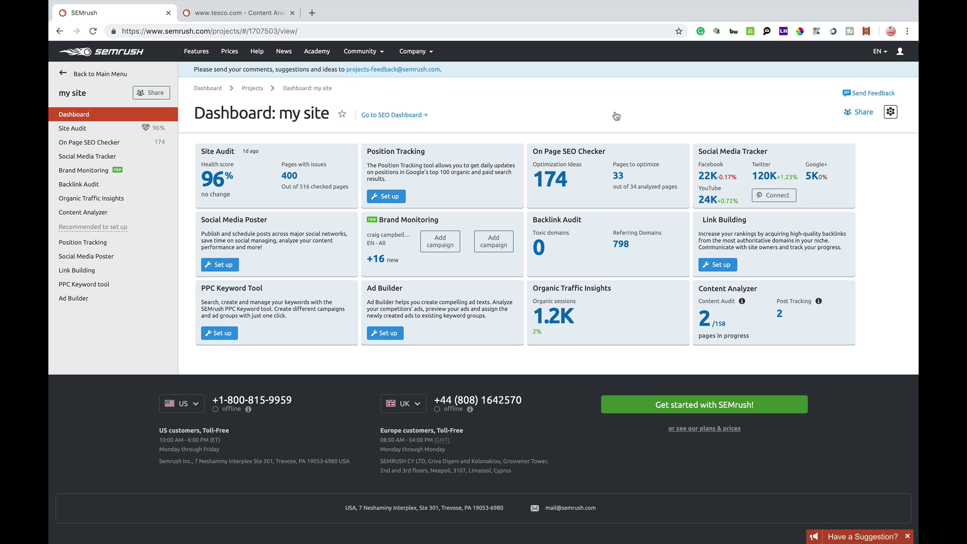
pyautogui.scroll(3, 616, 116)
pyautogui.scroll(-3, 616, 116)
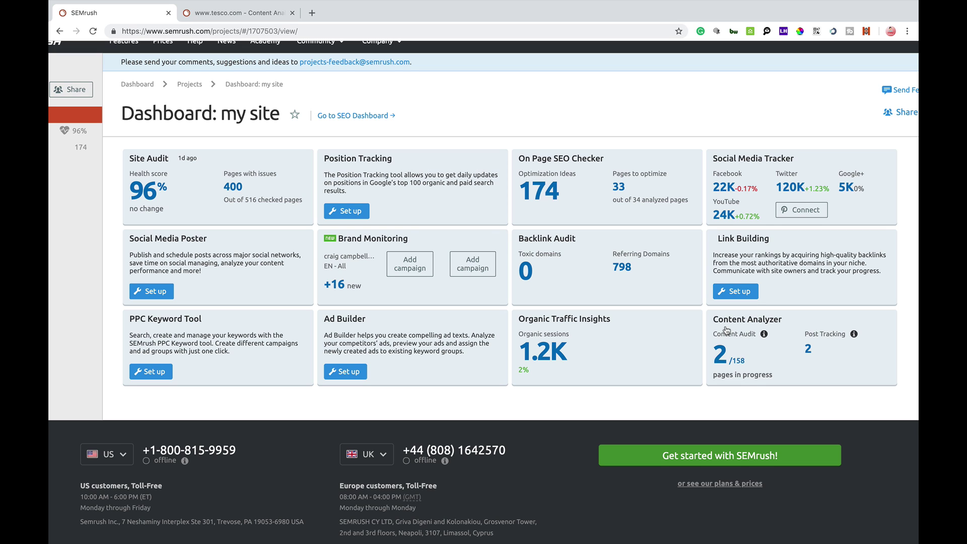
pyautogui.click(234, 16)
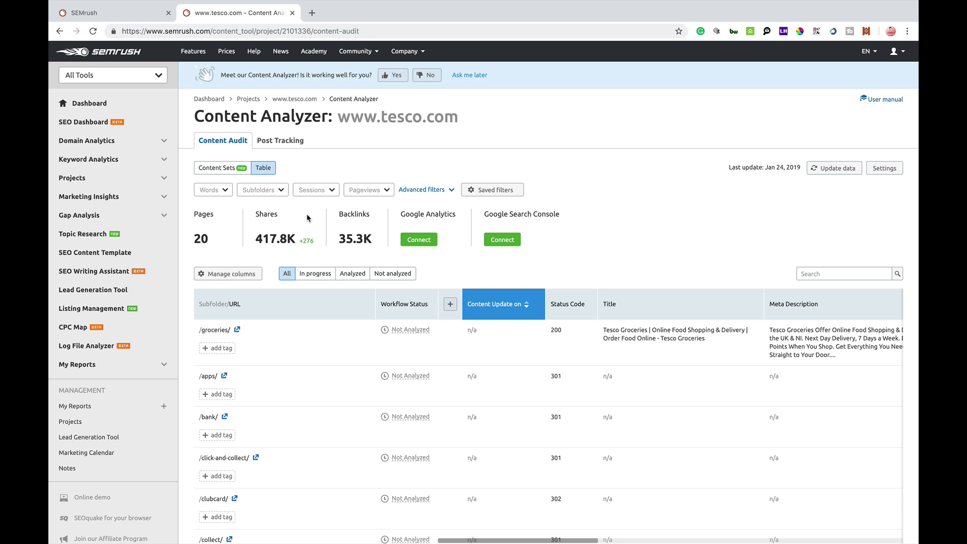
pyautogui.hotkey('ctrl', '+')
pyautogui.hotkey('ctrl', '+')
pyautogui.hotkey('ctrl', '+')
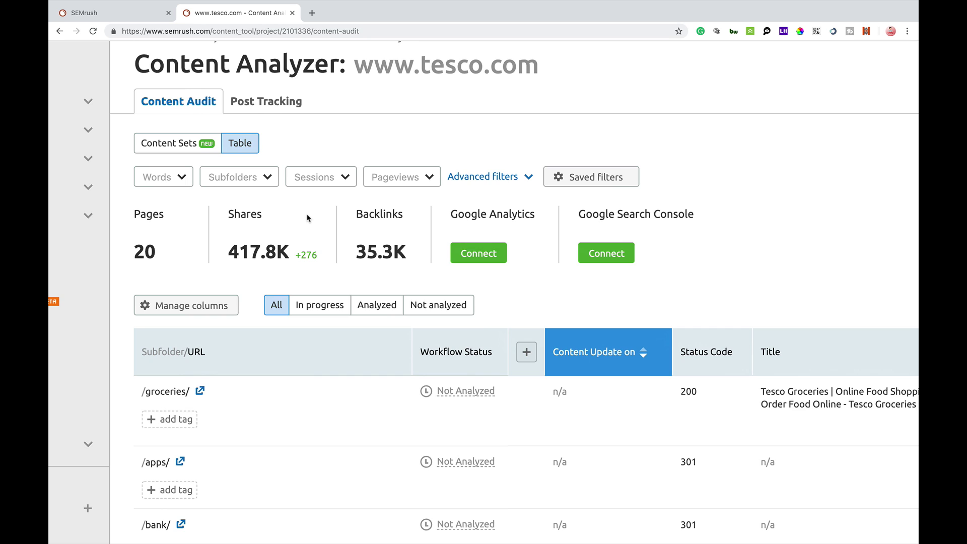
pyautogui.hotkey('ctrl', '+')
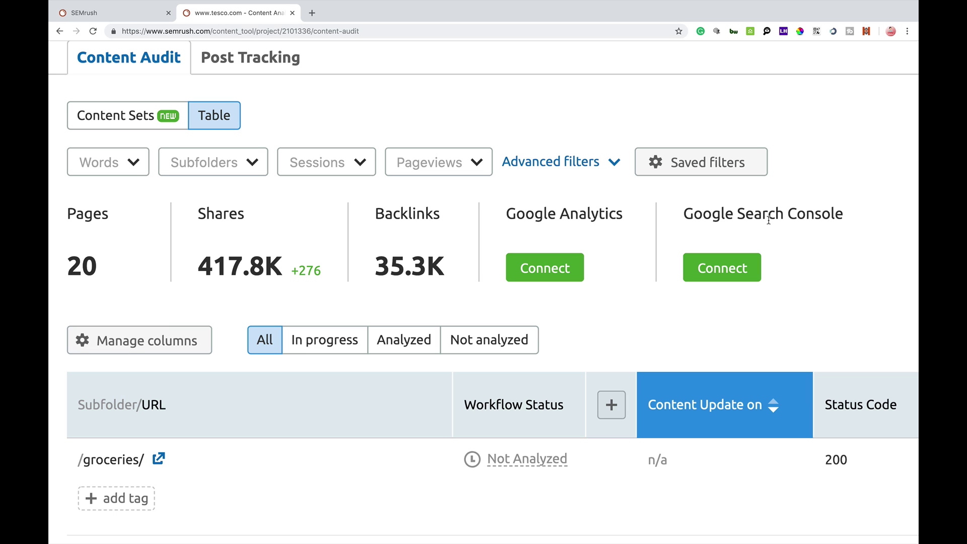
# Step: View the Google Analytics and Search Console connection settings and the Google account choices, and close them without saving
pyautogui.click(548, 270)
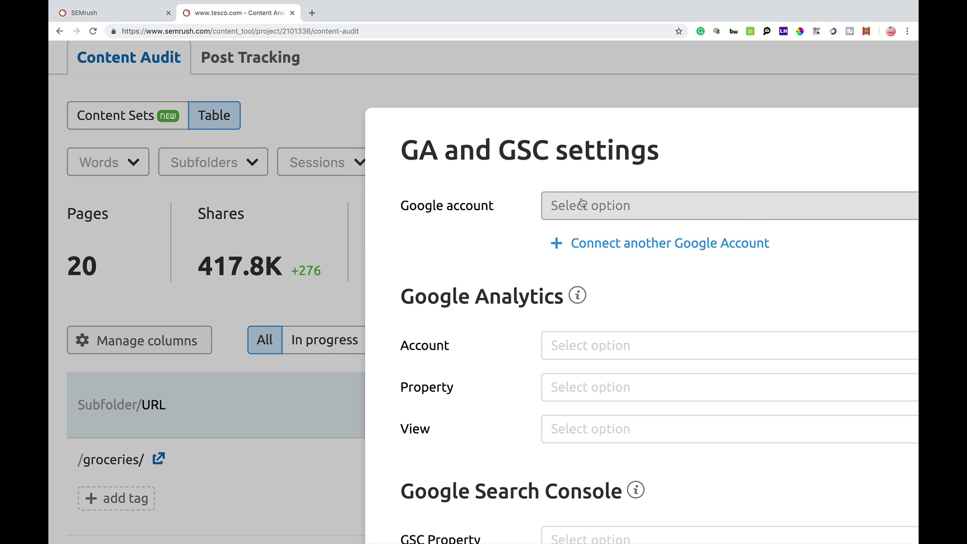
pyautogui.scroll(-3, 581, 202)
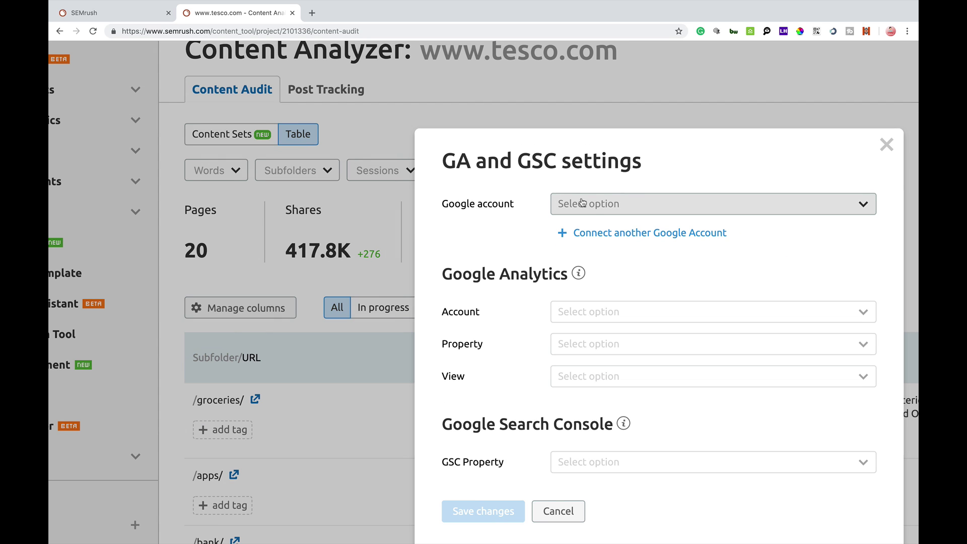
pyautogui.scroll(-3, 581, 203)
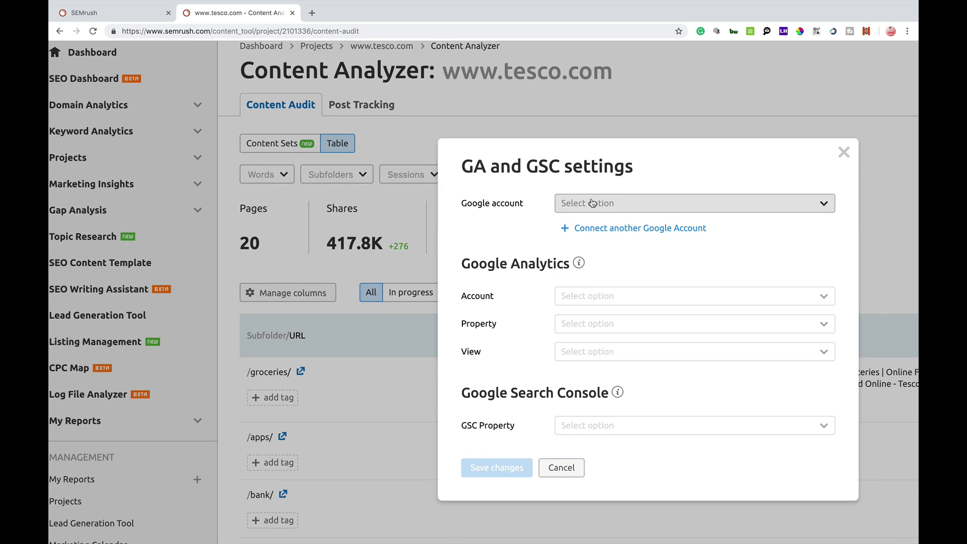
pyautogui.click(592, 202)
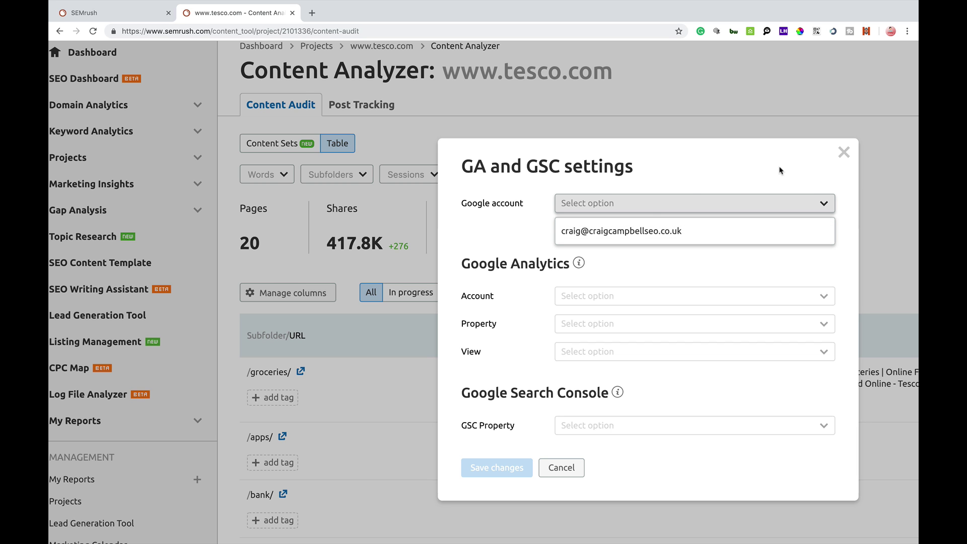
pyautogui.click(844, 152)
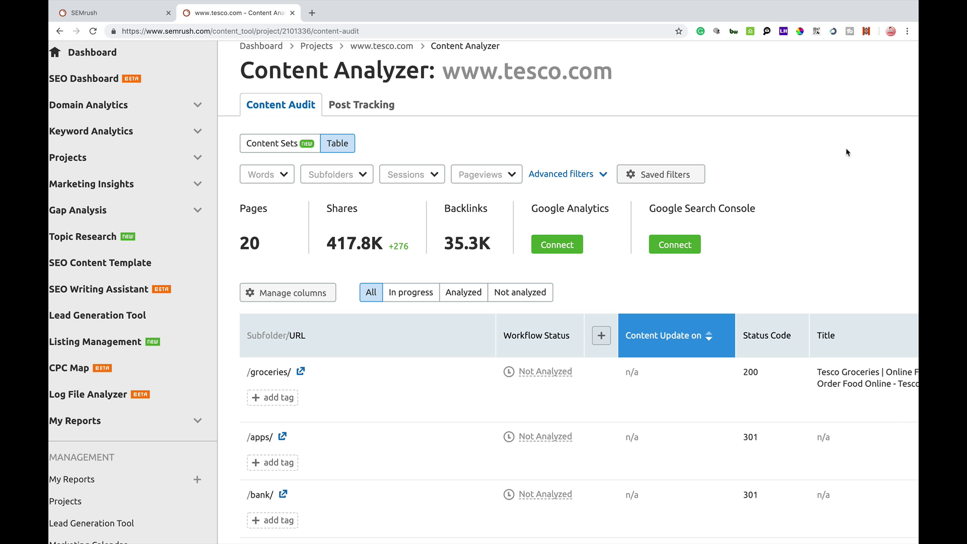
pyautogui.hotkey('ctrl', '0')
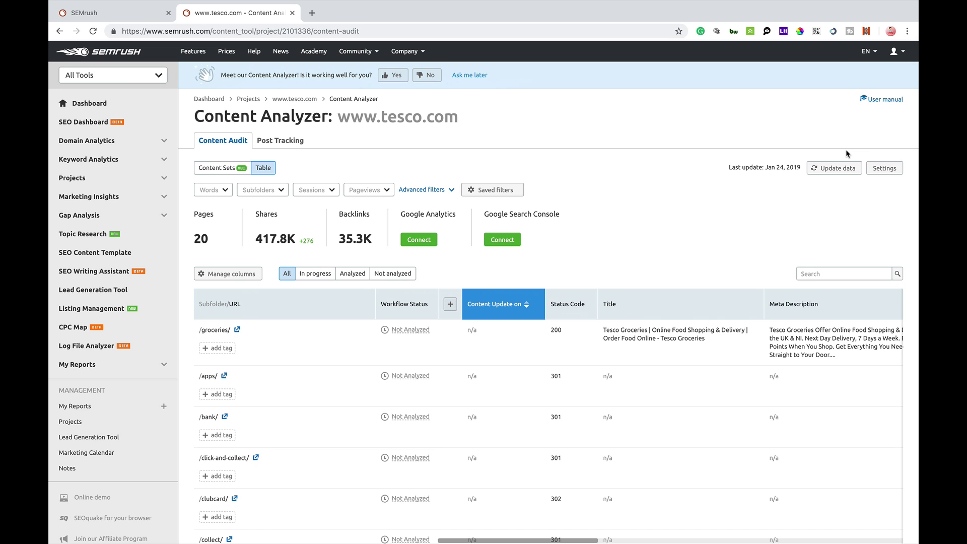
pyautogui.click(292, 13)
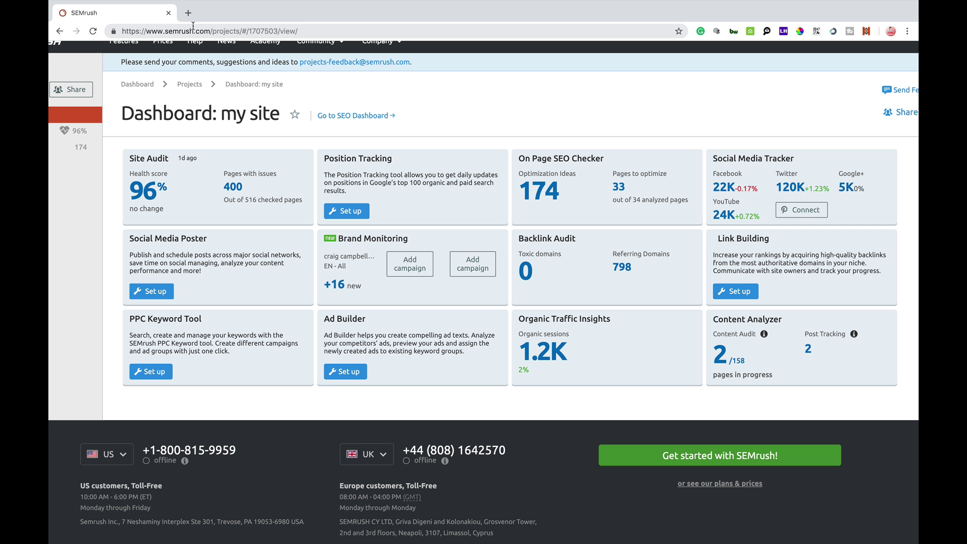
pyautogui.click(745, 320)
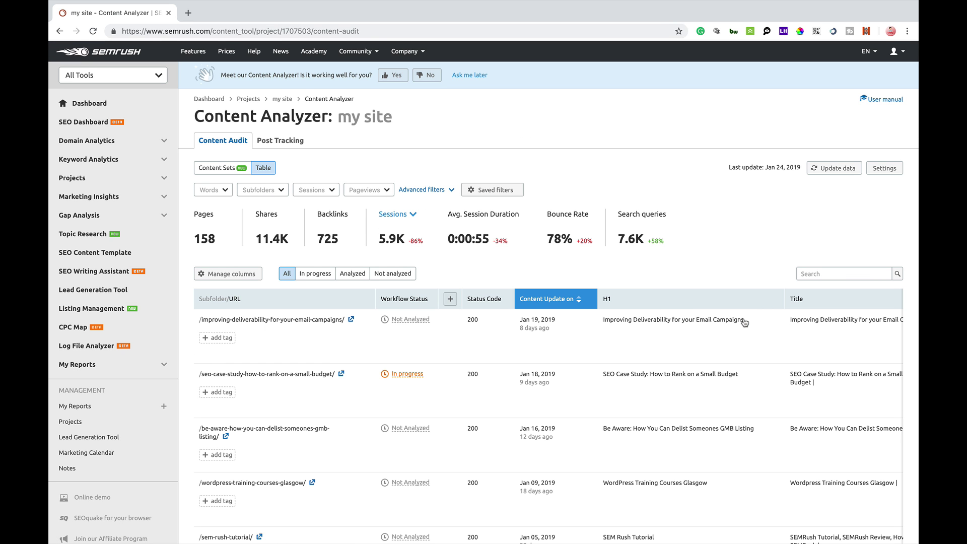
pyautogui.scroll(3, 745, 323)
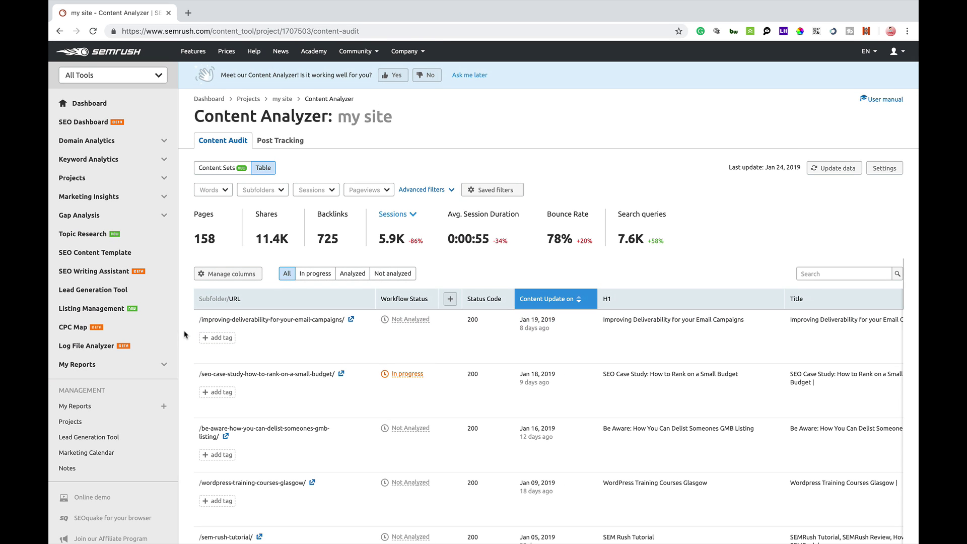
pyautogui.scroll(-3, 501, 504)
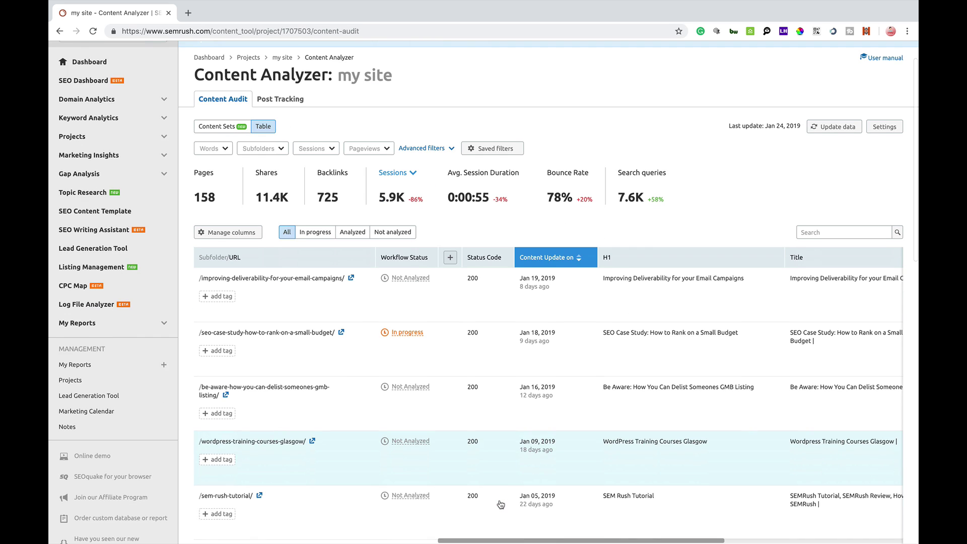
pyautogui.scroll(2, 501, 504)
pyautogui.scroll(1, 501, 504)
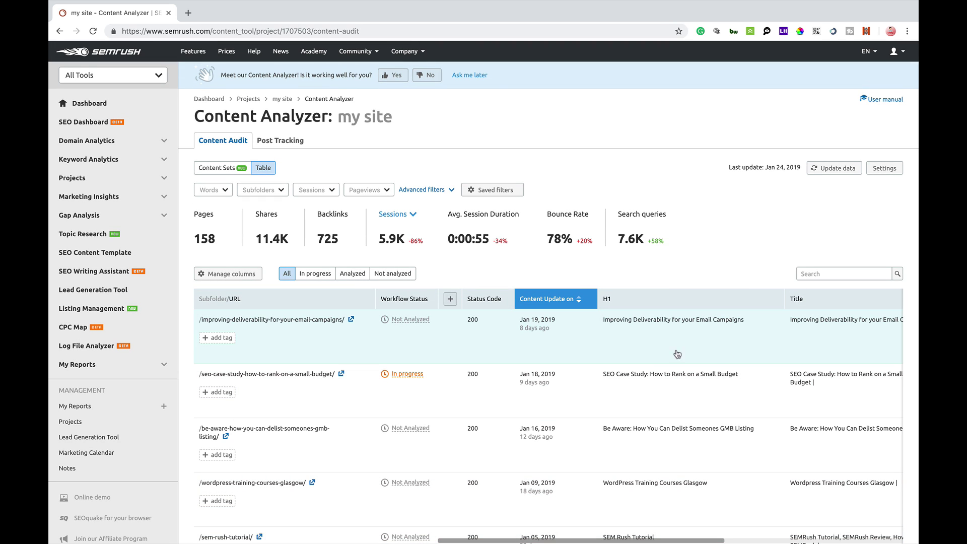
# Step: Filter the content audit table to pages with at most 500 words
pyautogui.click(224, 191)
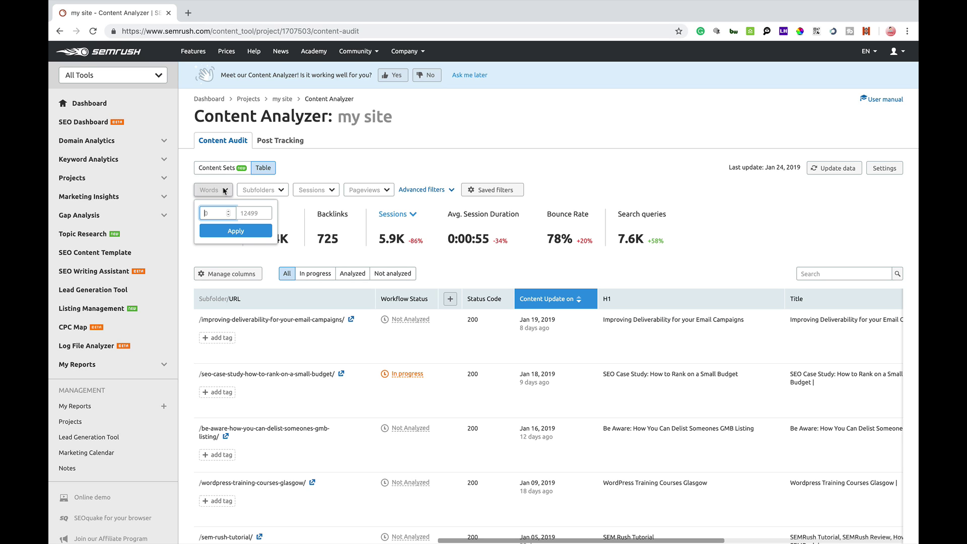
pyautogui.click(250, 214)
pyautogui.write('500')
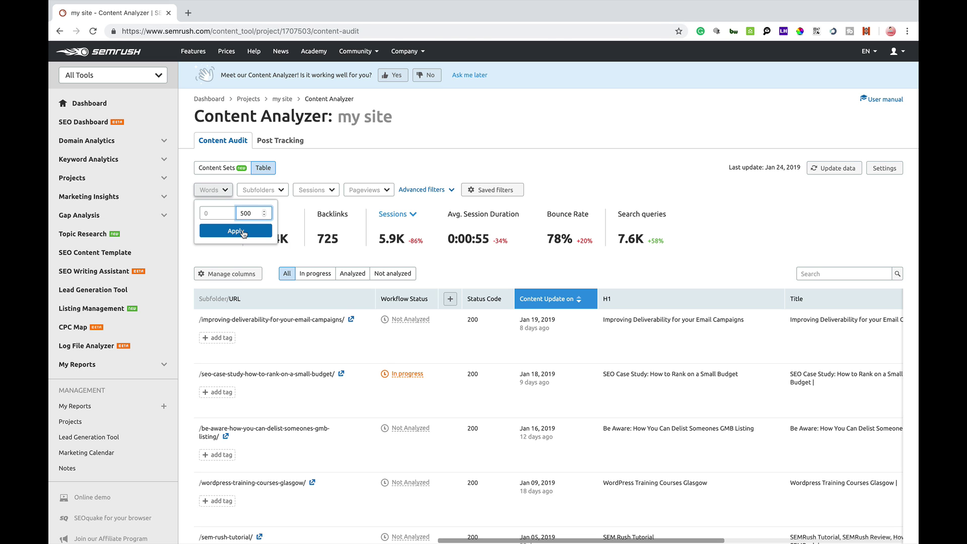
pyautogui.click(243, 231)
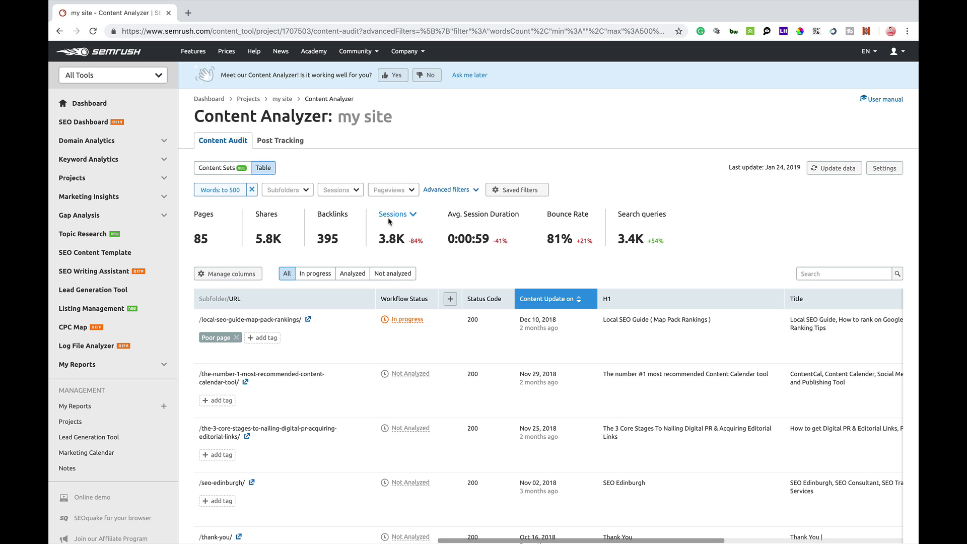
# Step: Examine the Subfolders, Sessions, Pageviews and advanced filter options without applying any of them
pyautogui.click(305, 192)
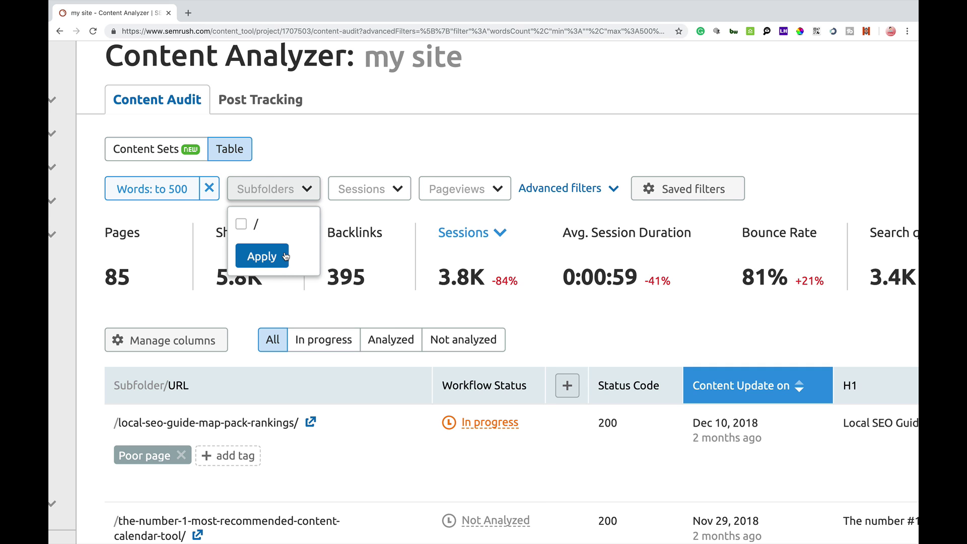
pyautogui.click(369, 216)
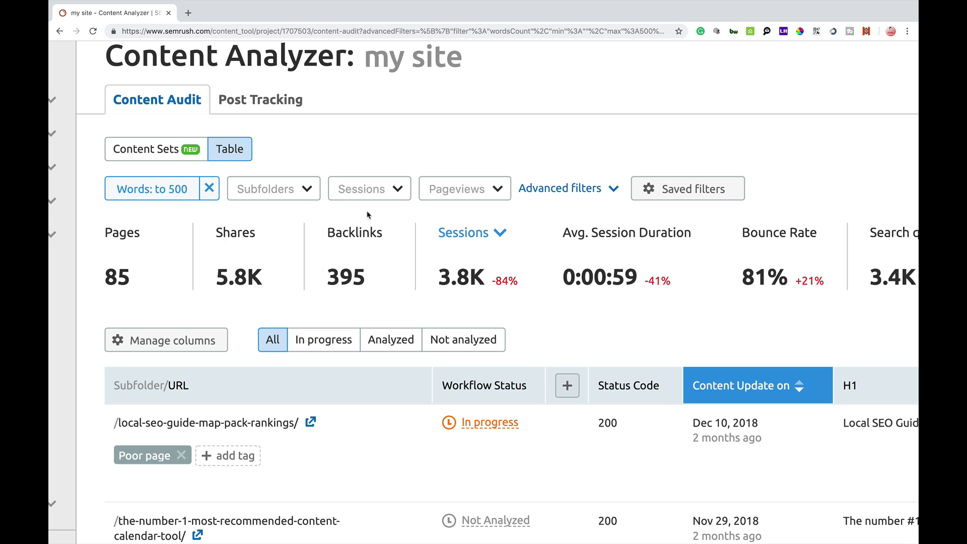
pyautogui.click(388, 191)
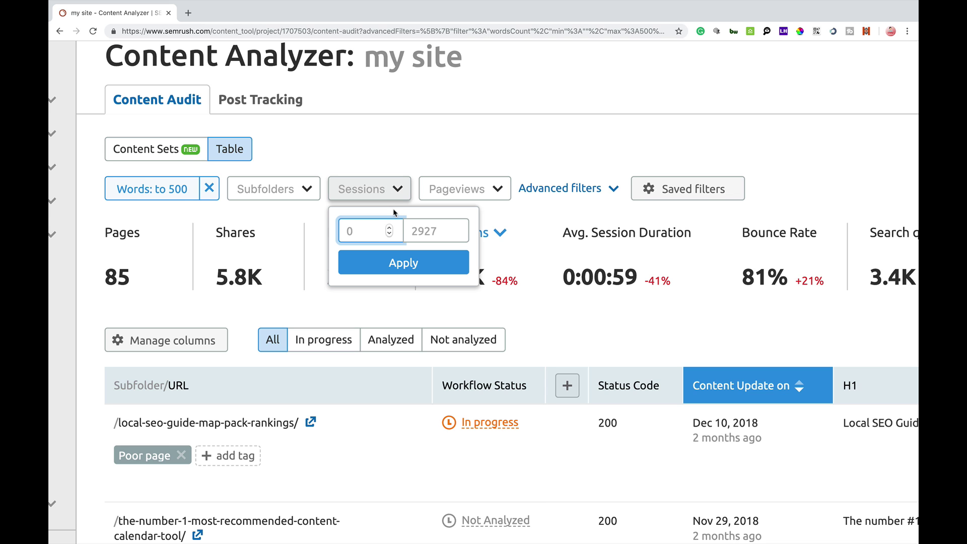
pyautogui.click(429, 195)
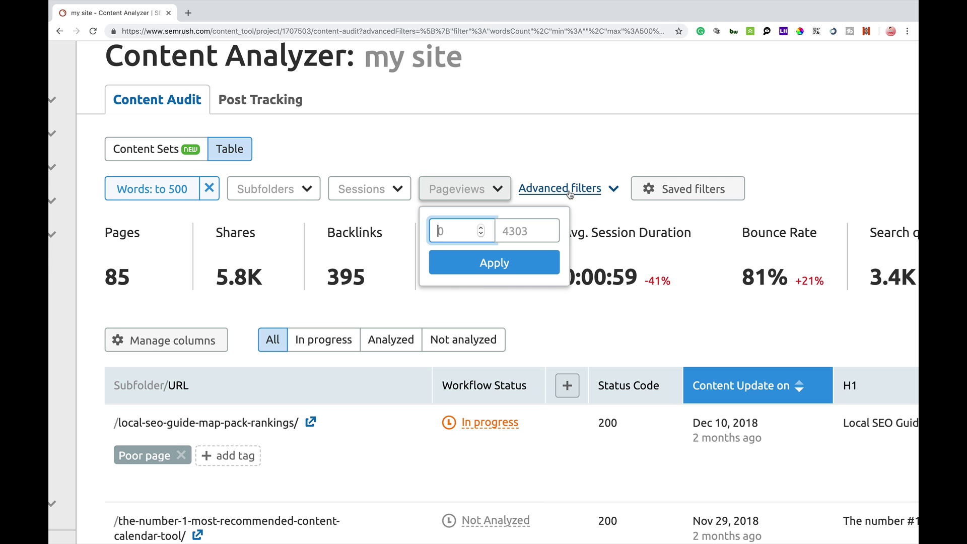
pyautogui.click(587, 190)
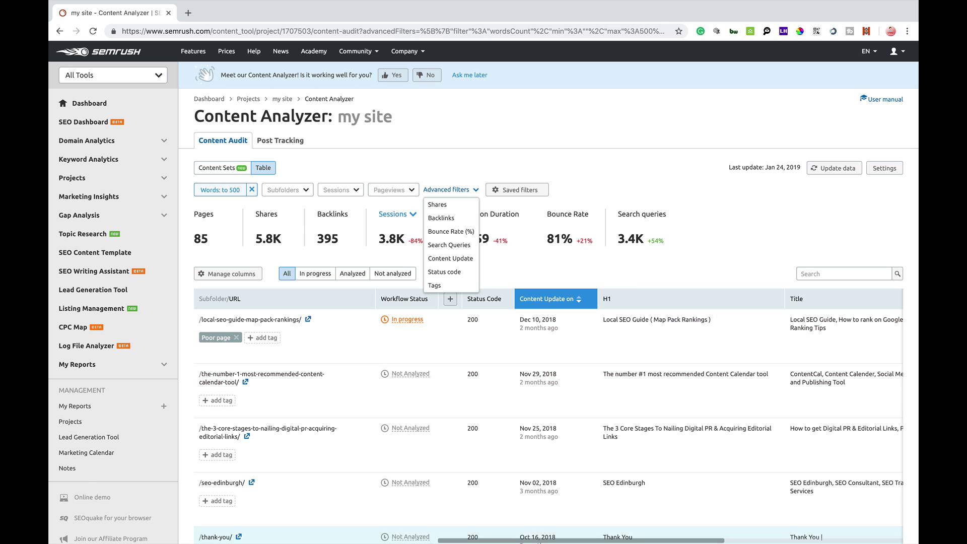
# Step: Look through the audit table's further columns and the list of advanced filters
pyautogui.click(506, 541)
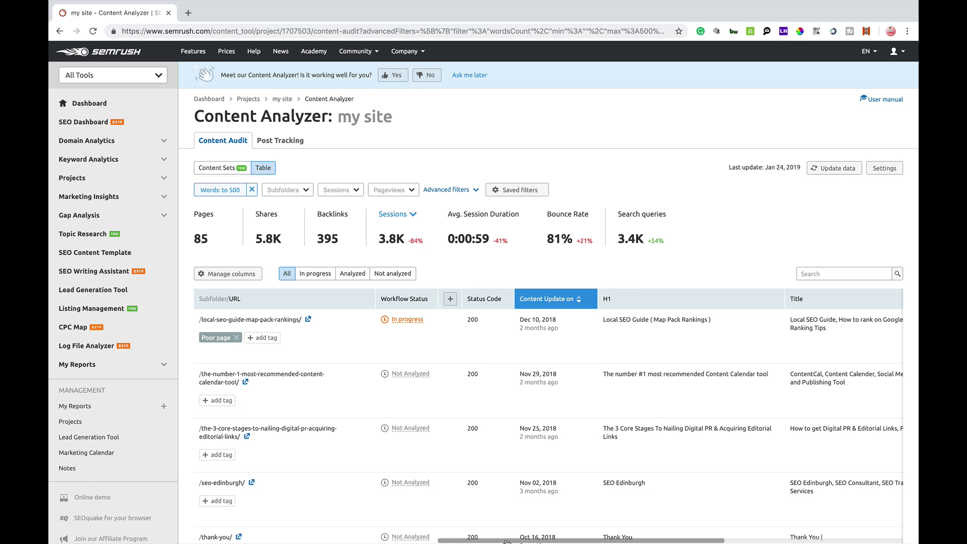
pyautogui.moveTo(506, 541); pyautogui.dragTo(684, 541)
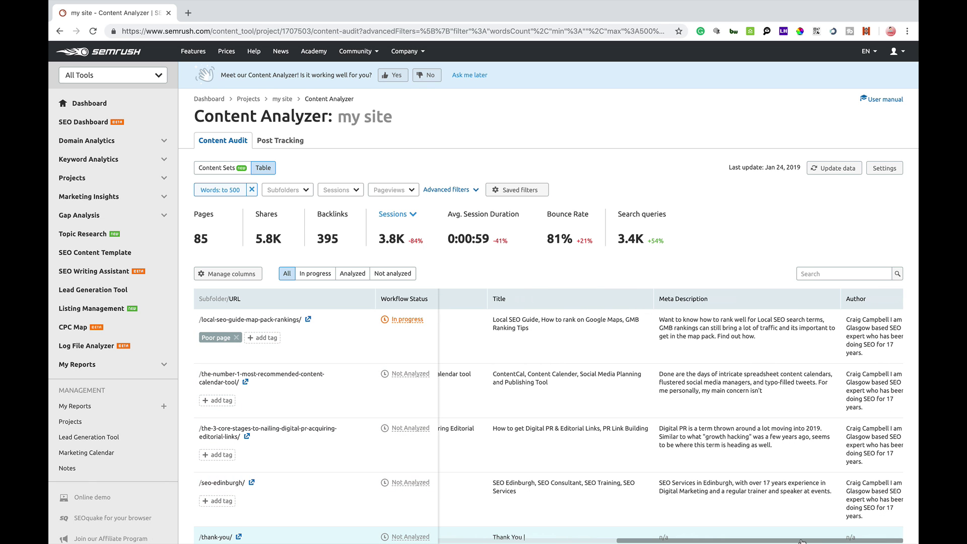
pyautogui.moveTo(802, 542); pyautogui.dragTo(621, 503)
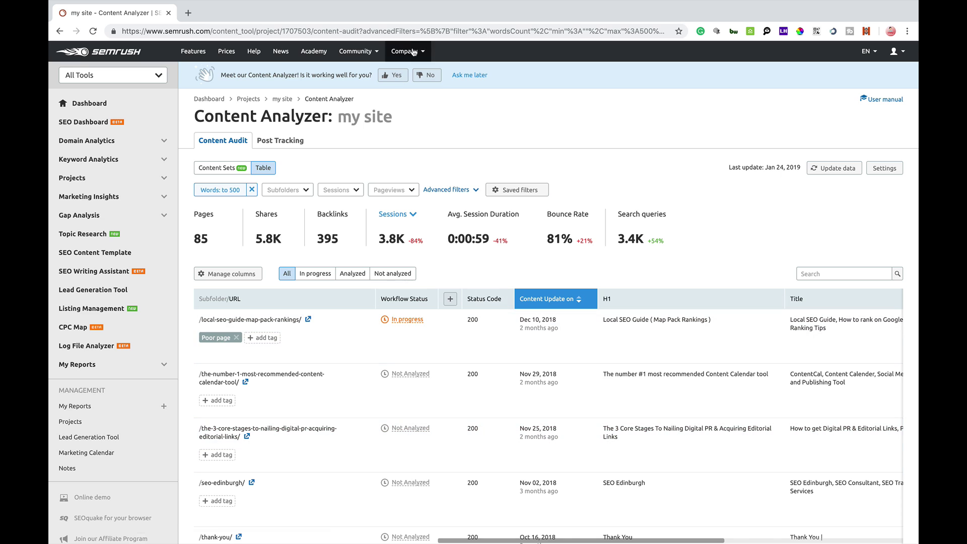
pyautogui.click(454, 191)
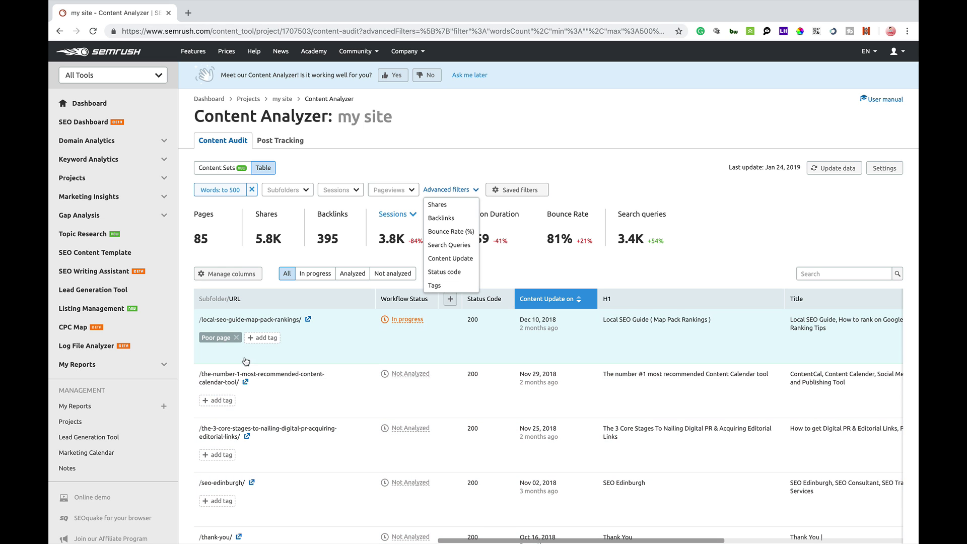
# Step: Replace the "Poor page" tag on /local-seo-guide-map-pack-rankings/ with the tag "Loq quality"
pyautogui.click(236, 338)
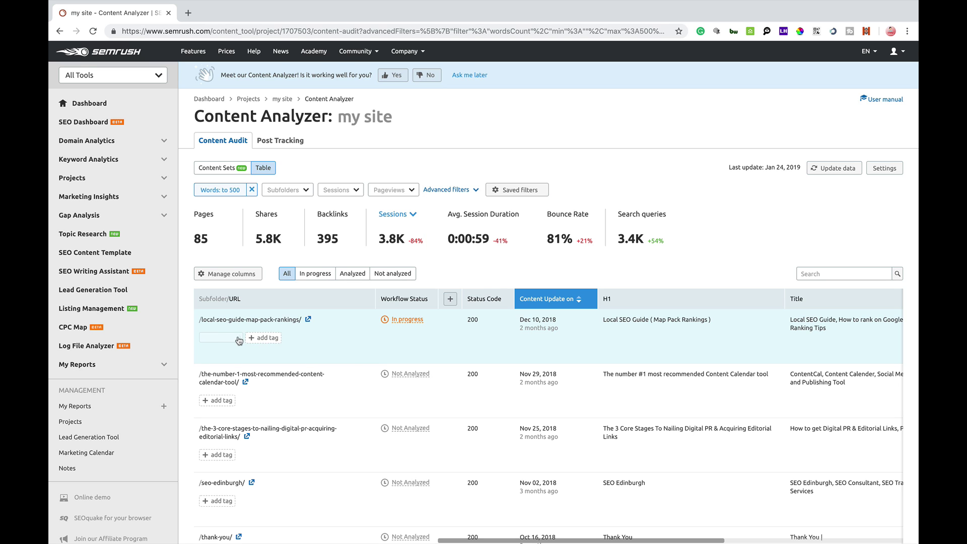
pyautogui.click(212, 338)
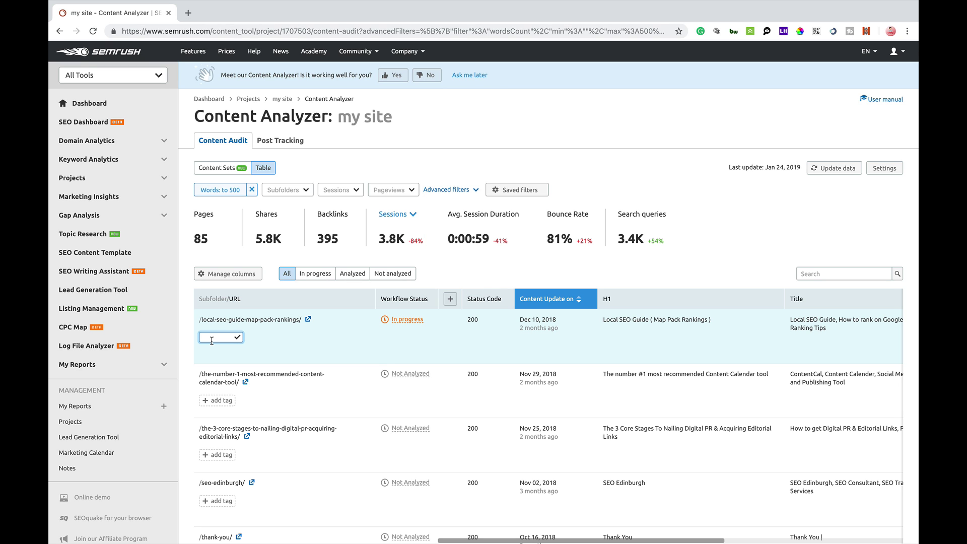
pyautogui.write('Lo')
pyautogui.write('g quality')
pyautogui.press('Return')
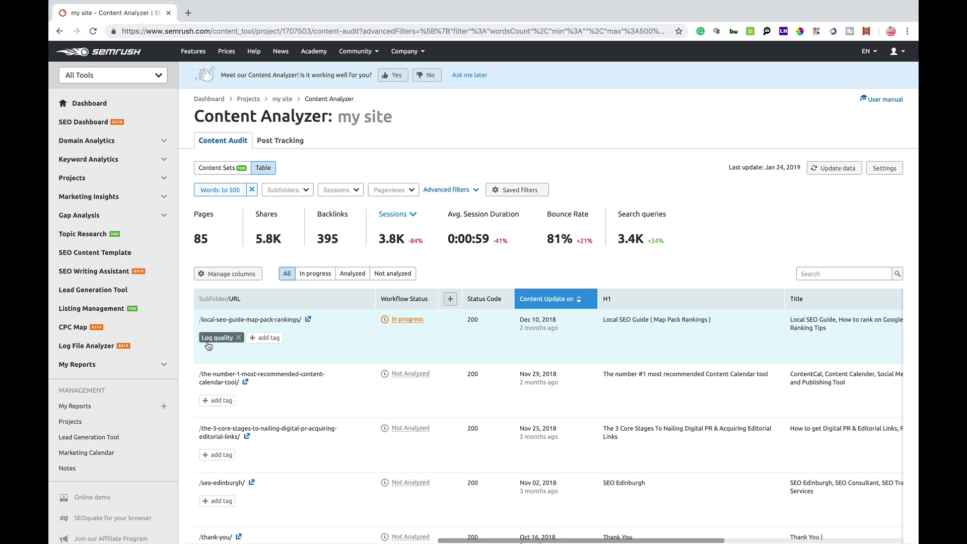
# Step: Remove the misspelled "Loq quality" tag and try to tag the page "low quality" instead
pyautogui.click(239, 338)
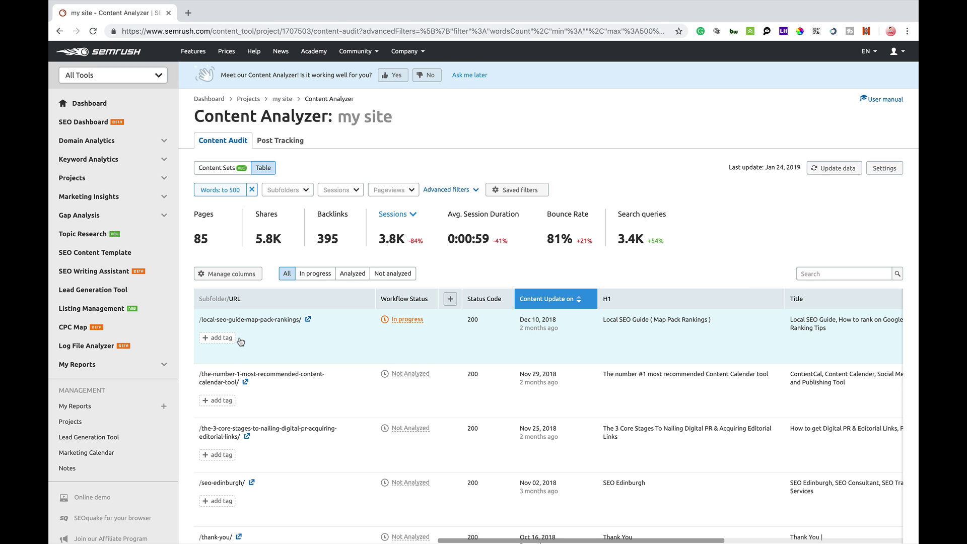
pyautogui.click(216, 339)
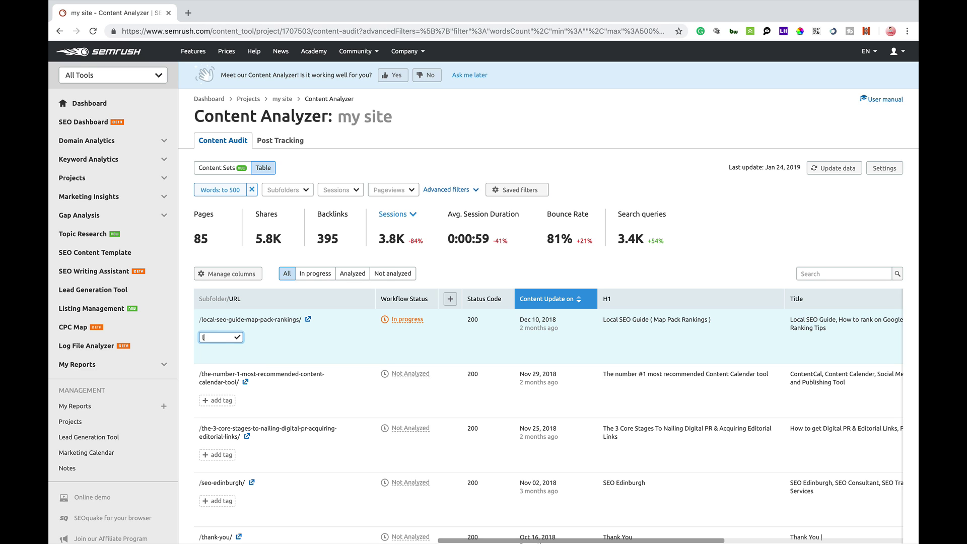
pyautogui.write('low')
pyautogui.write(' quality')
pyautogui.click(275, 343)
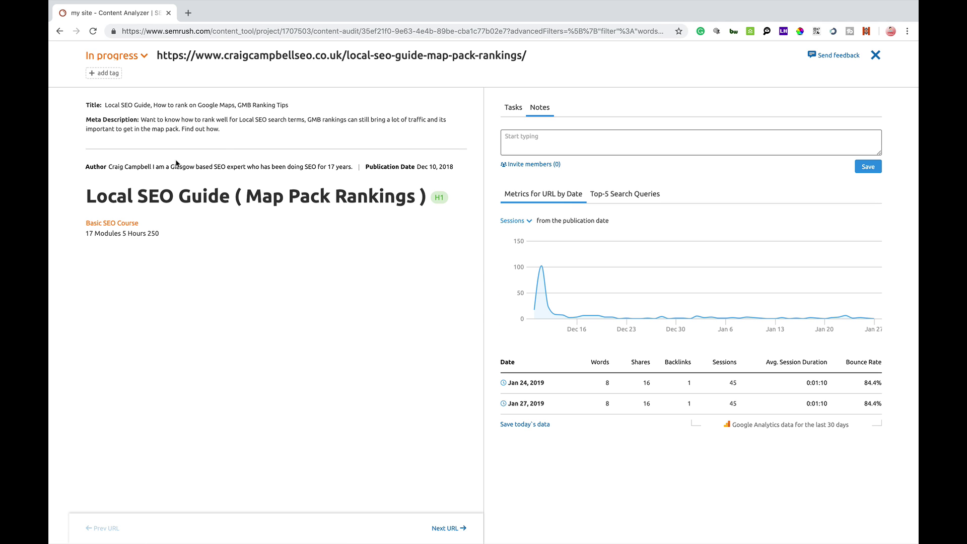
# Step: Return to the audit table, show the Google Analytics, Backlinks, Shares and Words columns, and hide the Status Code column
pyautogui.click(60, 31)
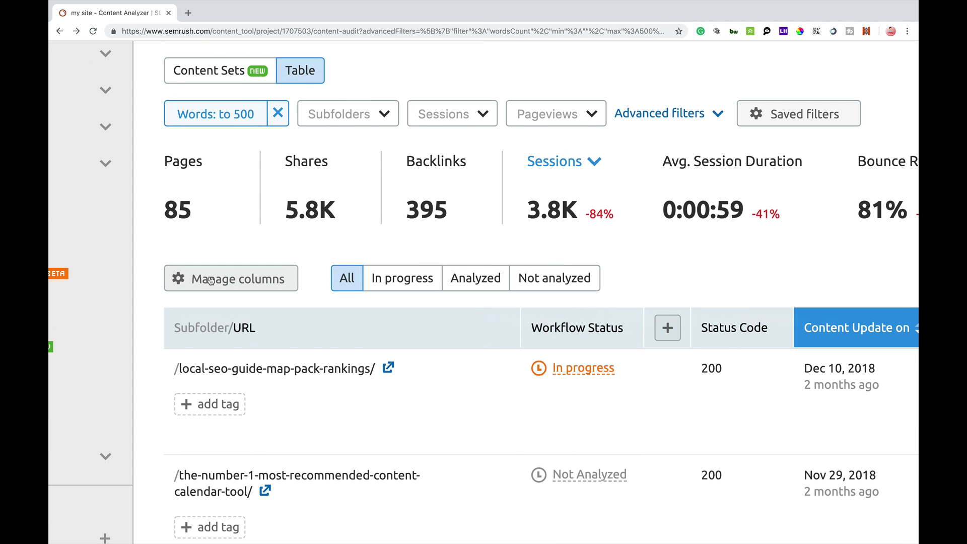
pyautogui.click(211, 281)
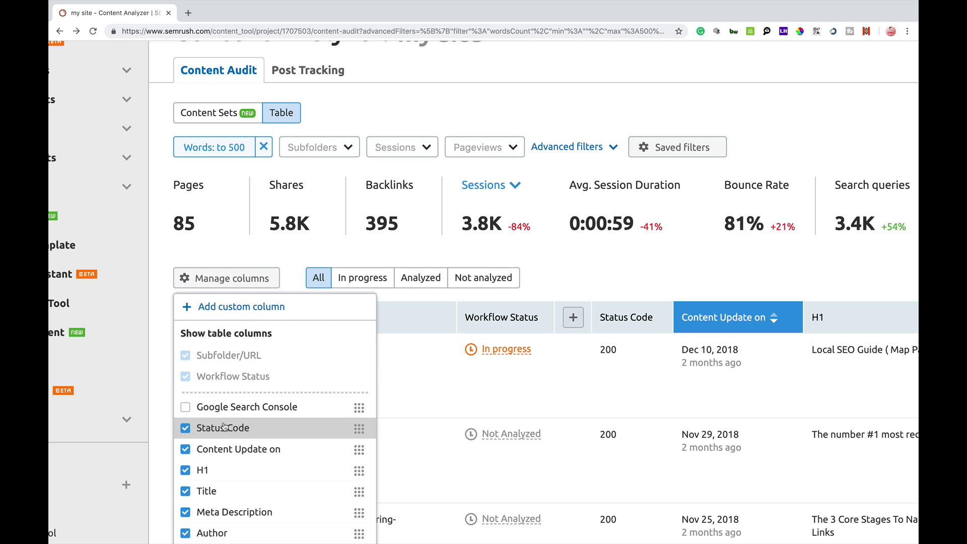
pyautogui.press('super+0')
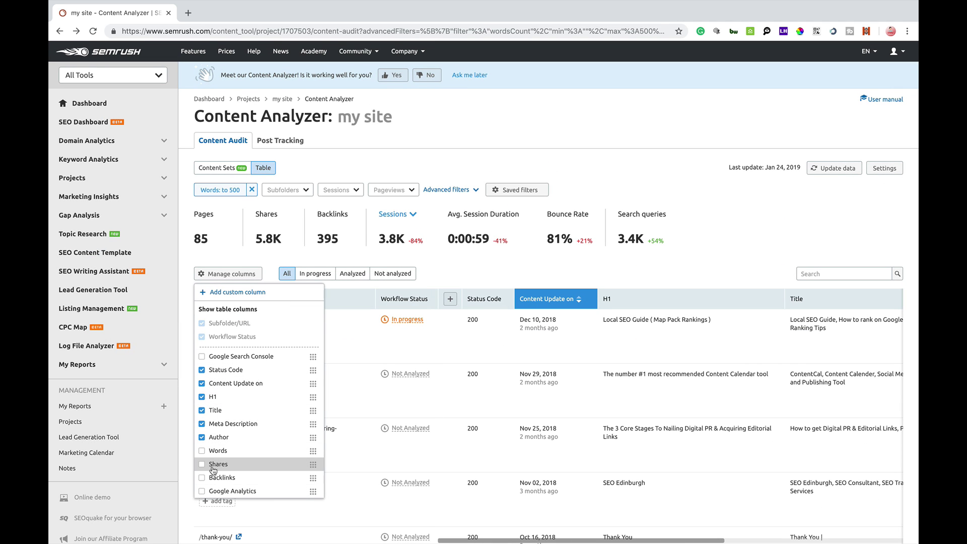
pyautogui.click(202, 491)
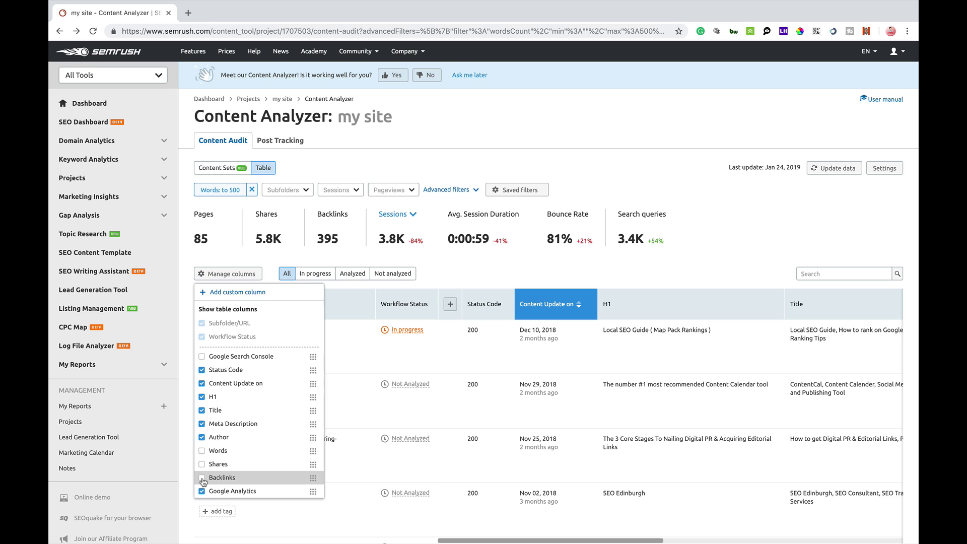
pyautogui.click(202, 478)
pyautogui.click(202, 464)
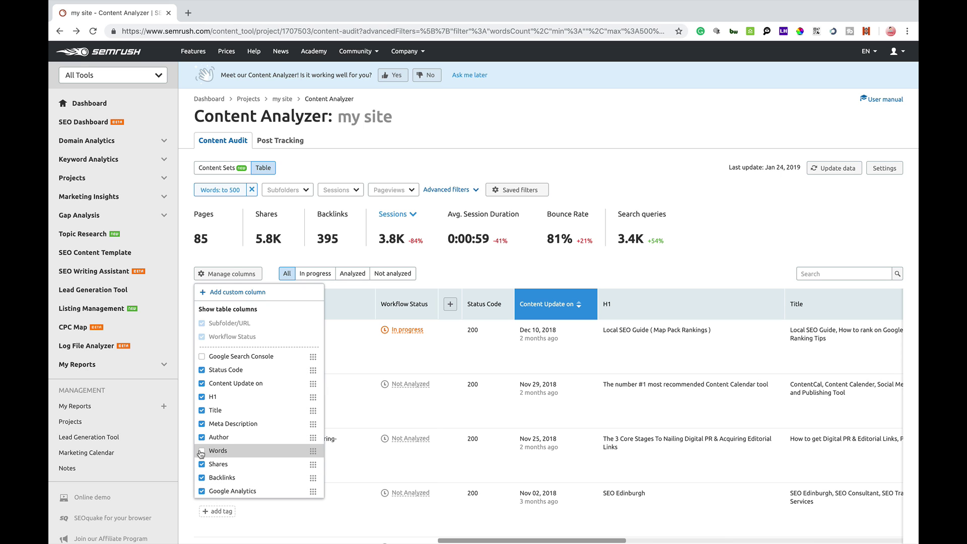
pyautogui.click(202, 451)
pyautogui.click(201, 371)
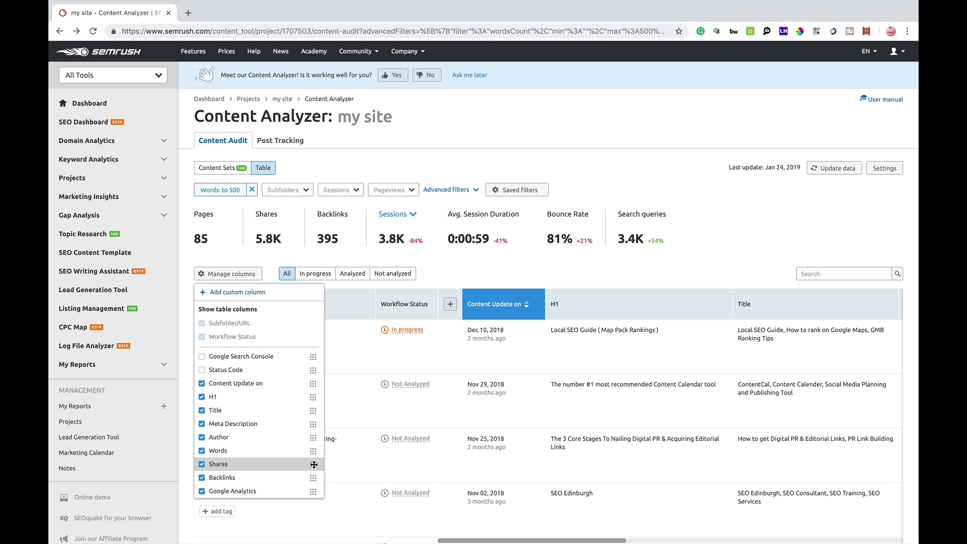
# Step: Reorder the table columns so that Shares and then Title come directly before Content Update on
pyautogui.moveTo(314, 464); pyautogui.dragTo(313, 383)
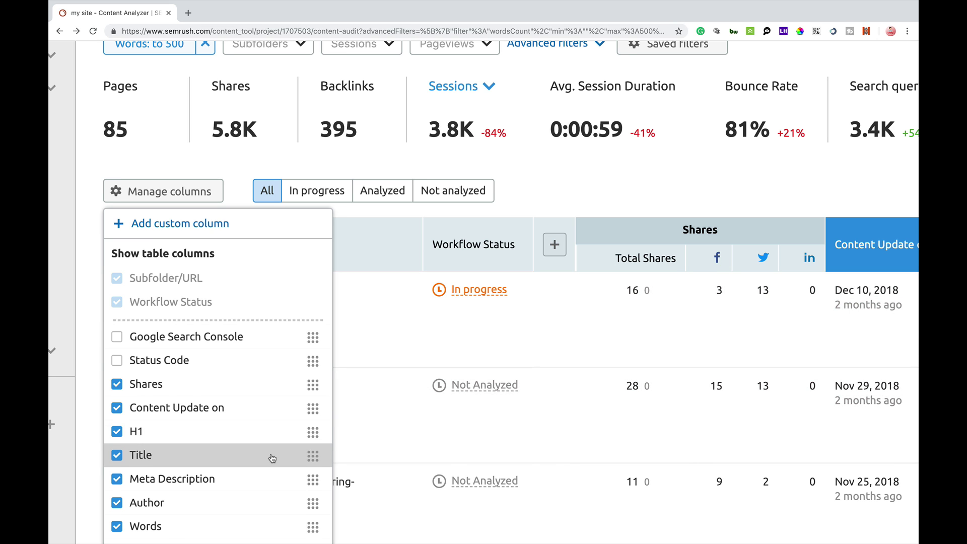
pyautogui.moveTo(271, 457); pyautogui.dragTo(313, 405)
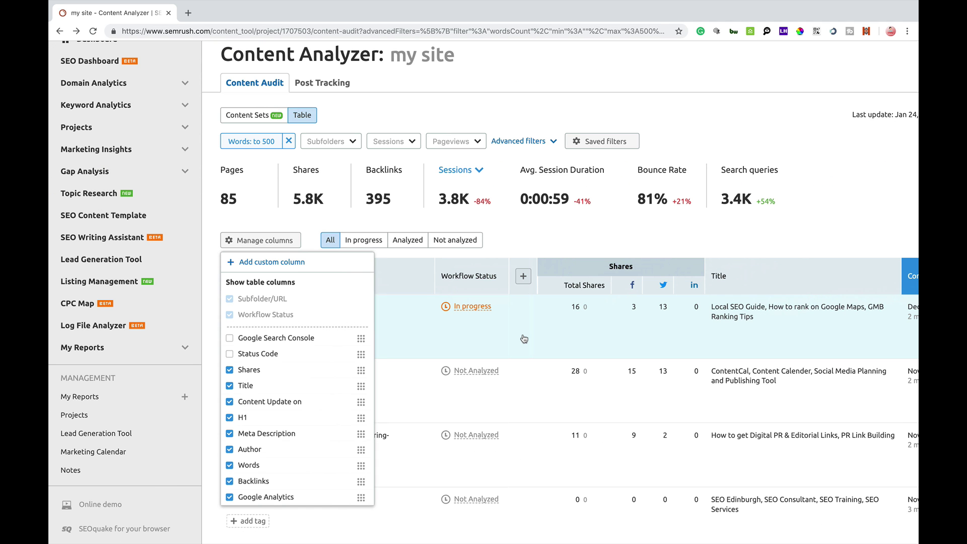
# Step: Hide the Content Update on, H1, Author, Meta Description, Words, Backlinks and Google Analytics columns, leaving only Shares and Title among the optional ones
pyautogui.click(229, 402)
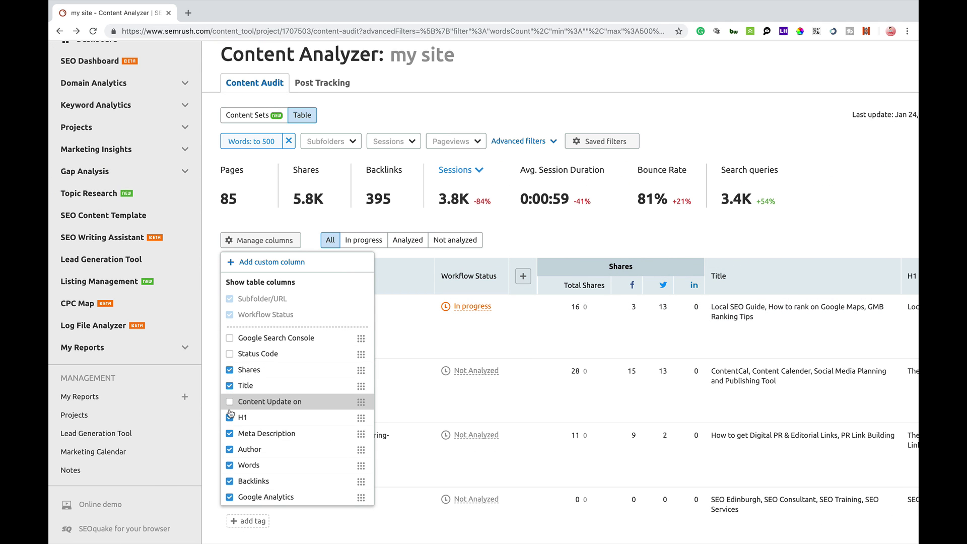
pyautogui.click(229, 417)
pyautogui.click(230, 450)
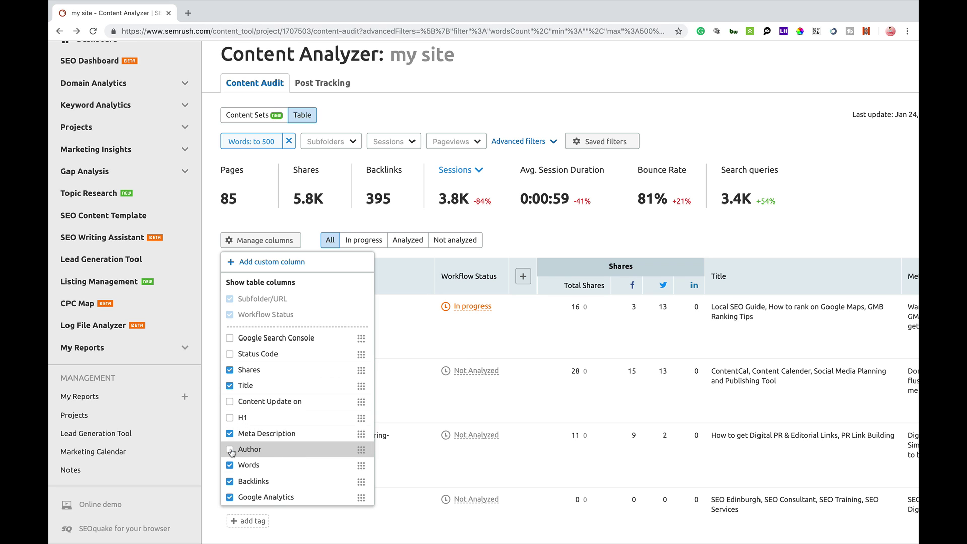
pyautogui.click(229, 433)
pyautogui.click(230, 465)
pyautogui.click(229, 481)
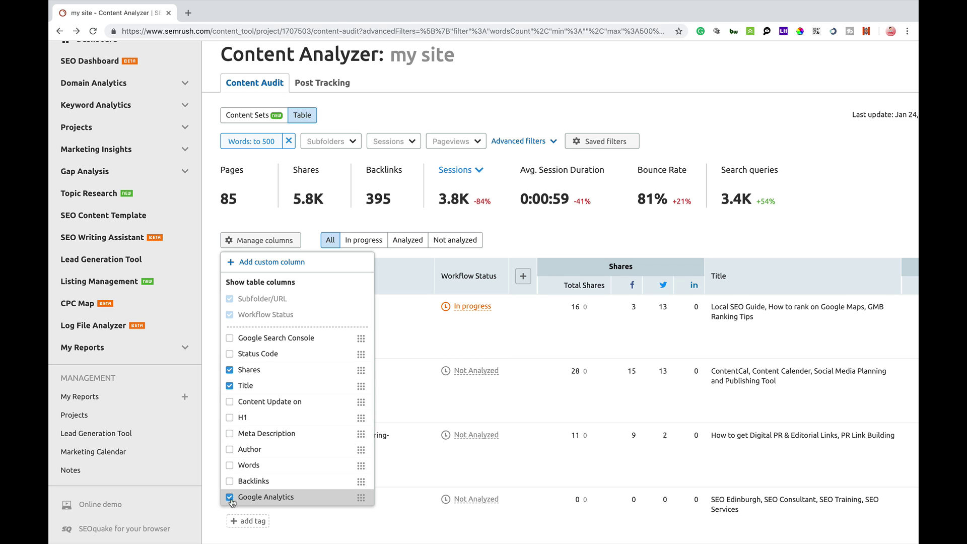
pyautogui.click(230, 497)
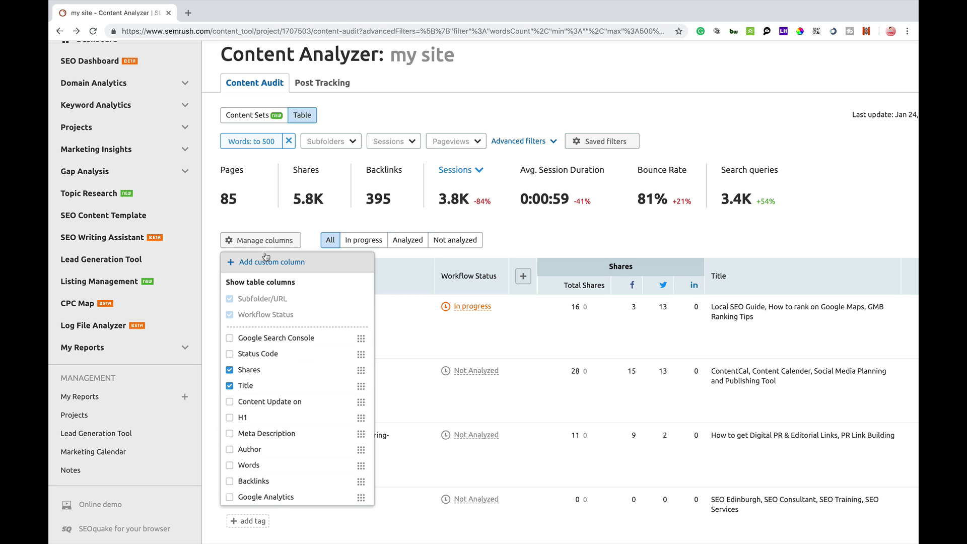
pyautogui.click(531, 225)
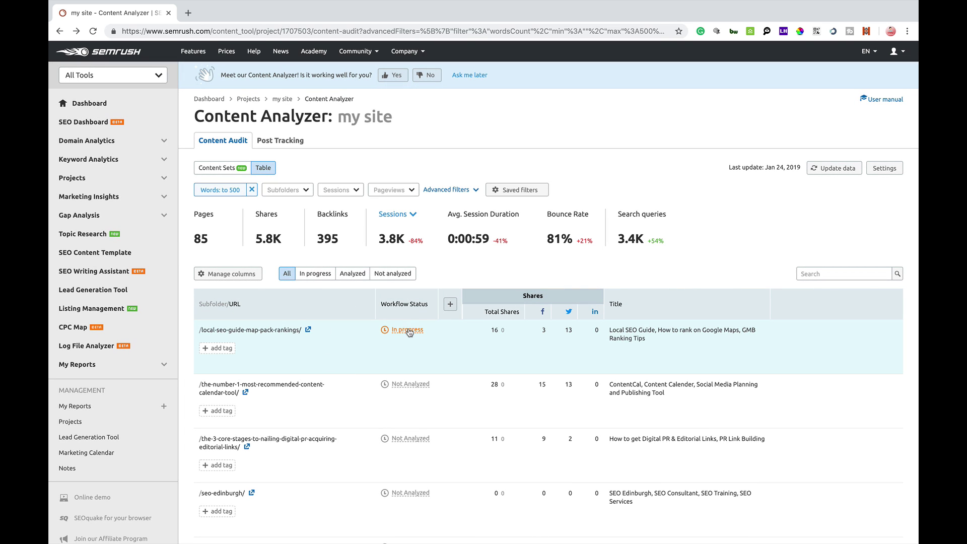
# Step: Open the details of /local-seo-guide-map-pack-rankings/ and set its workflow status to Analyzed
pyautogui.click(246, 330)
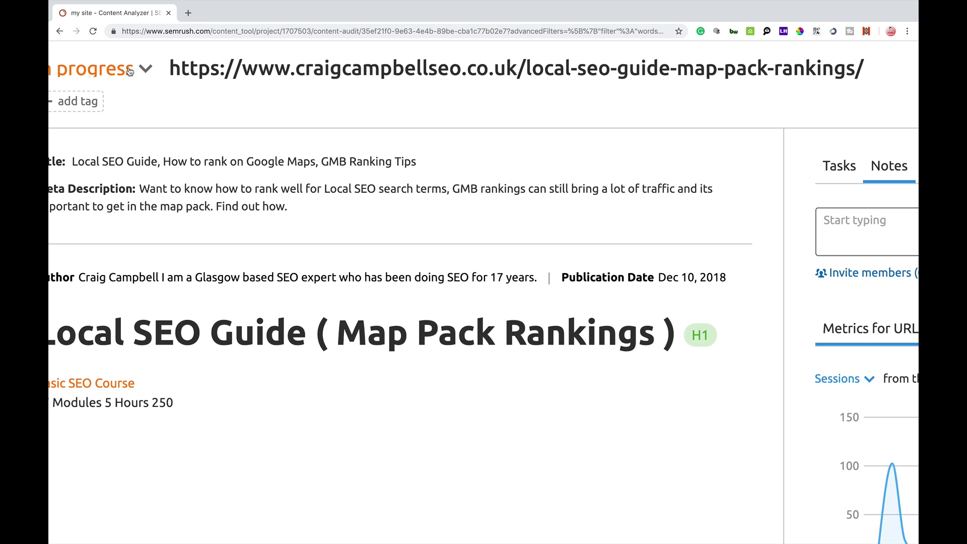
pyautogui.click(145, 68)
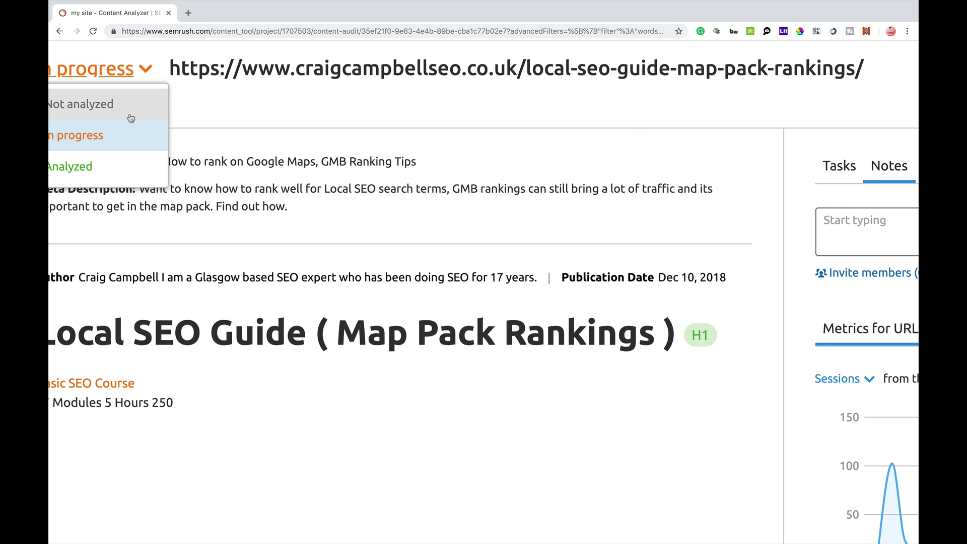
pyautogui.click(201, 99)
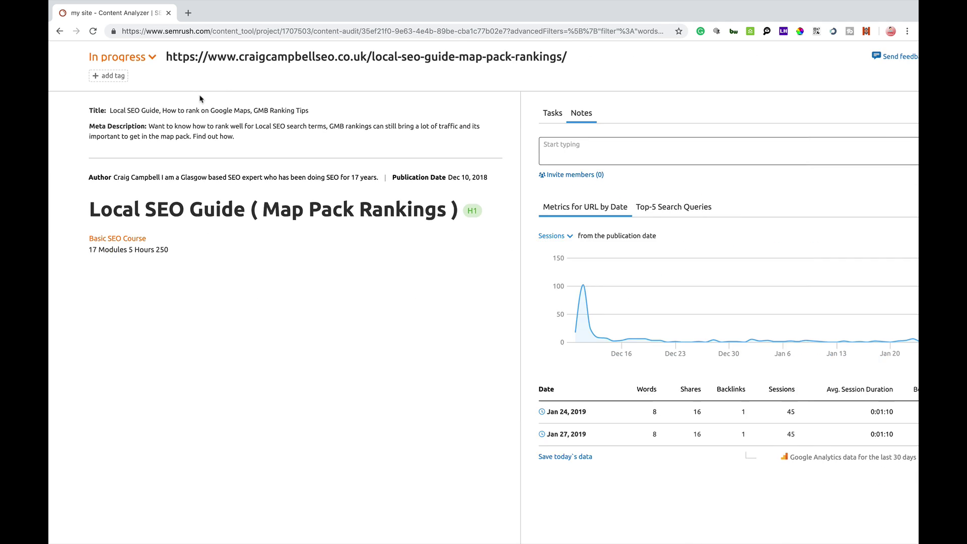
pyautogui.click(144, 55)
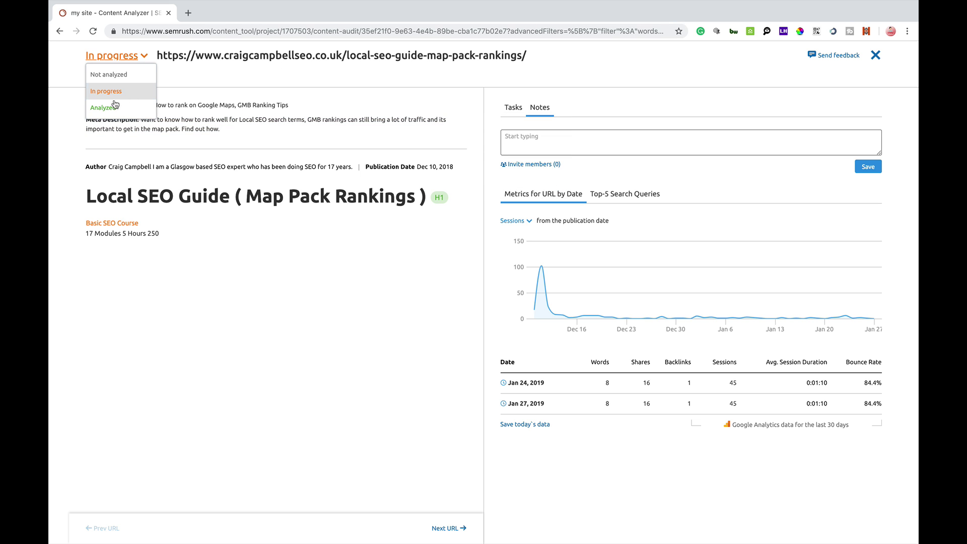
pyautogui.click(103, 108)
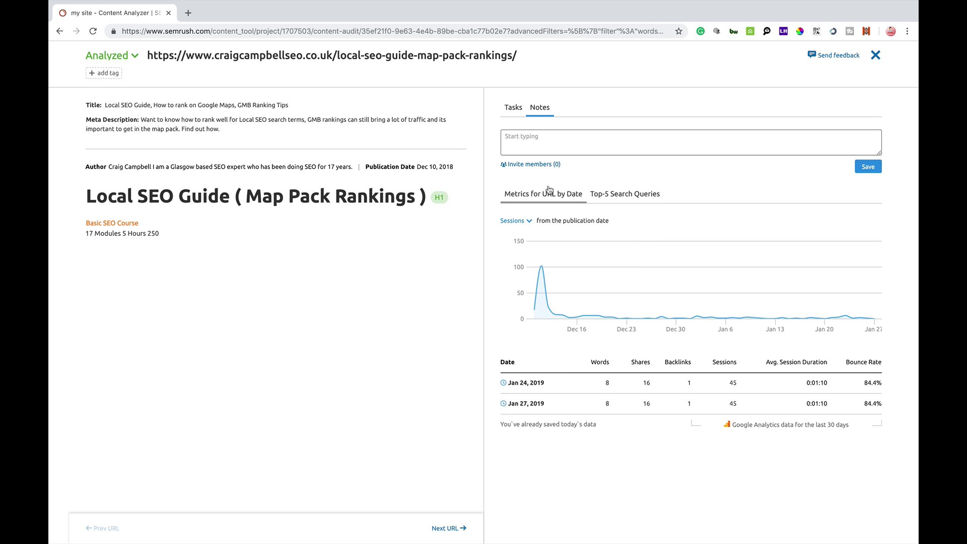
# Step: Examine the page's metrics by date and compare the positions of its top-5 search queries
pyautogui.click(566, 195)
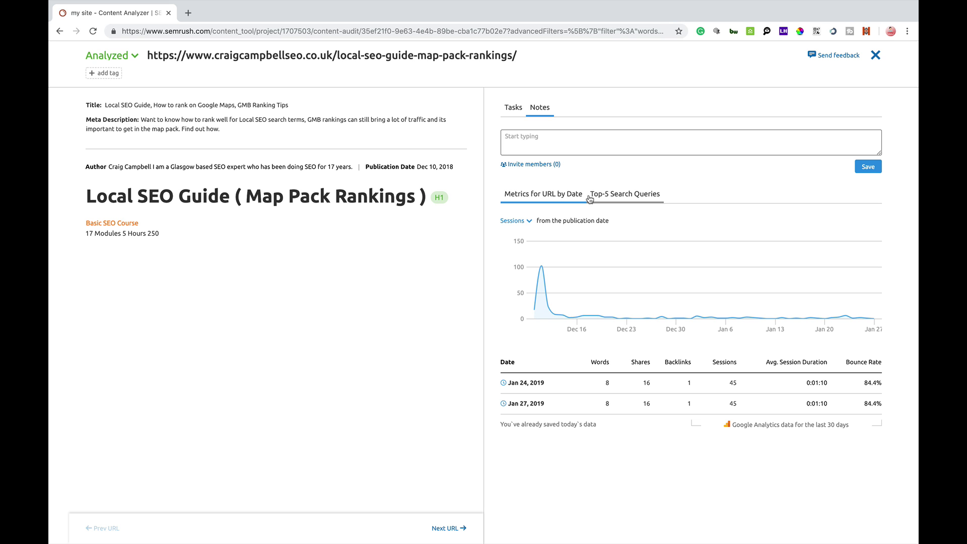
pyautogui.moveTo(543, 269)
pyautogui.scroll(3, 626, 195)
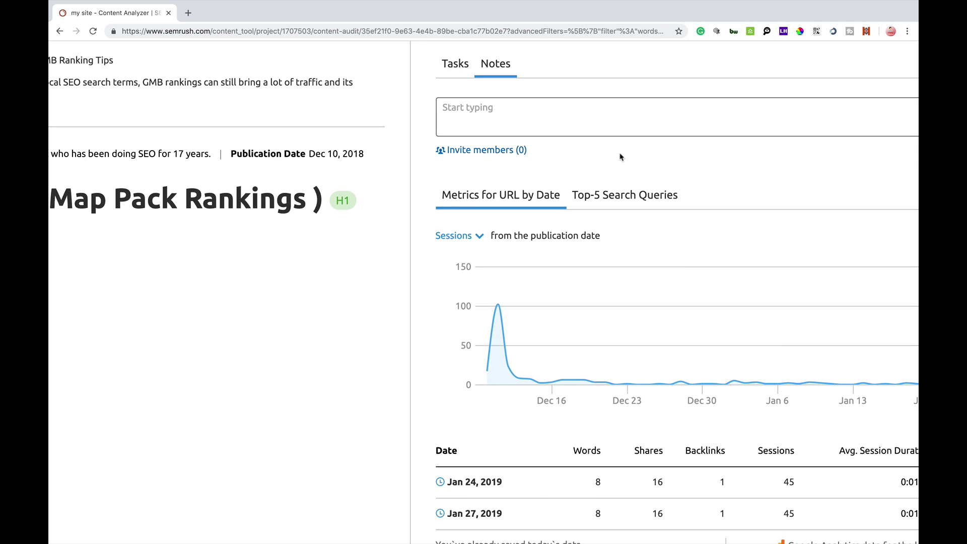
pyautogui.click(623, 198)
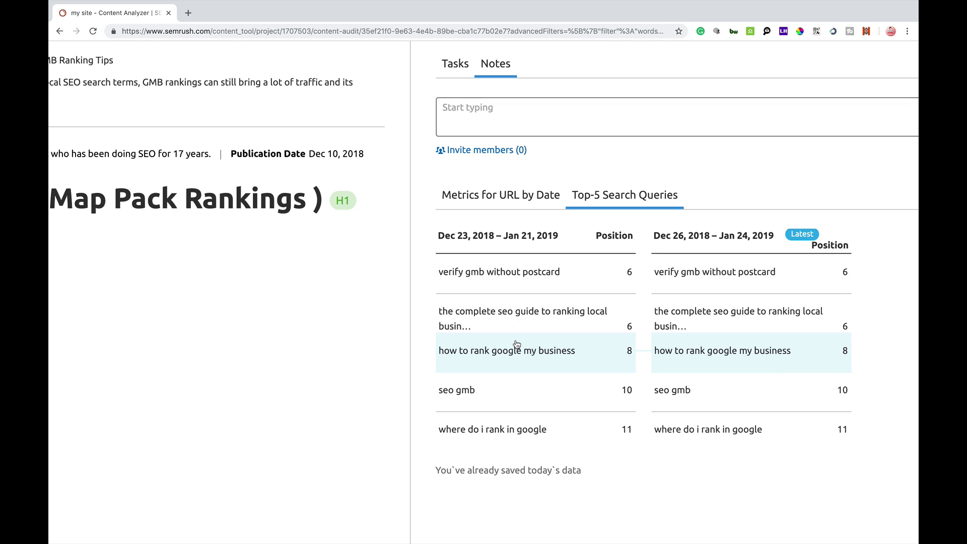
pyautogui.click(529, 193)
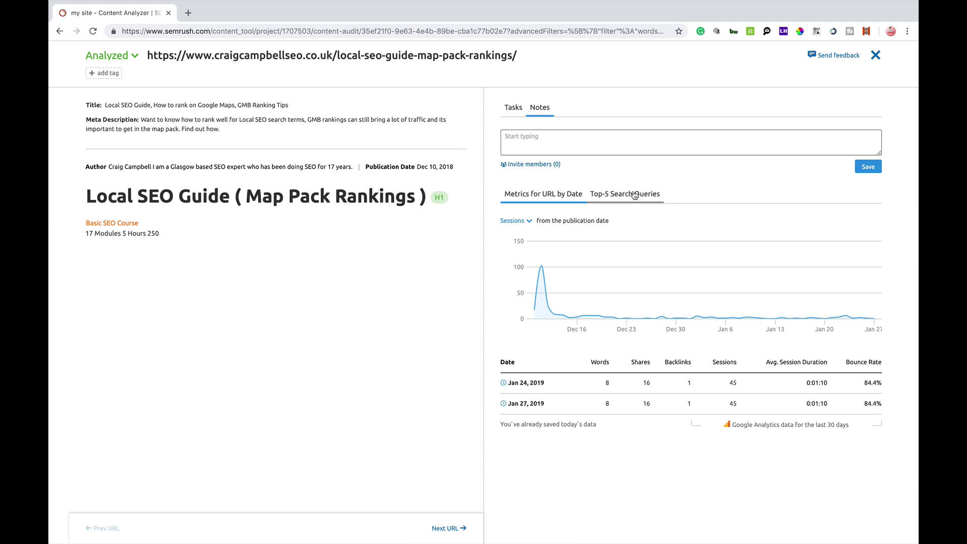
# Step: Save the note "please add 200 more words" for the local SEO guide page
pyautogui.click(553, 136)
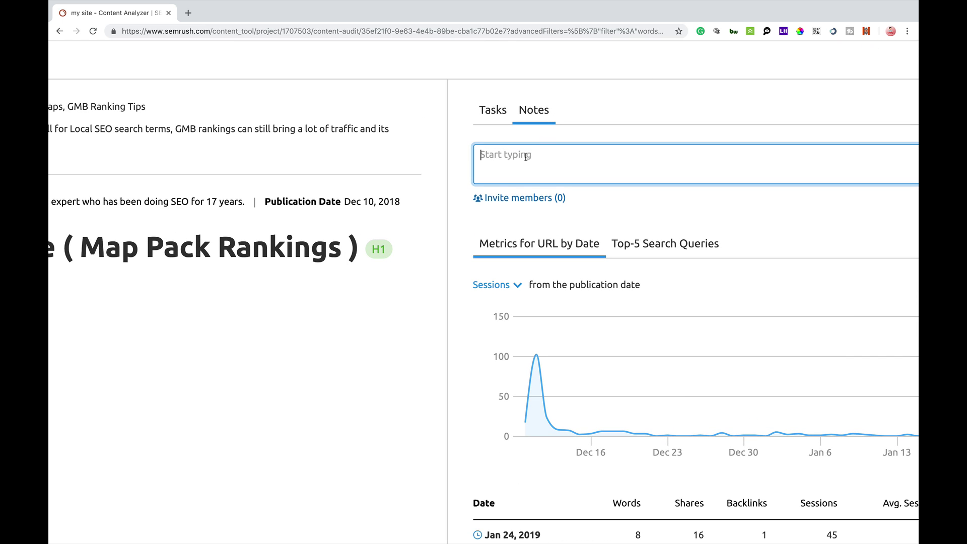
pyautogui.write('please add 200 more words')
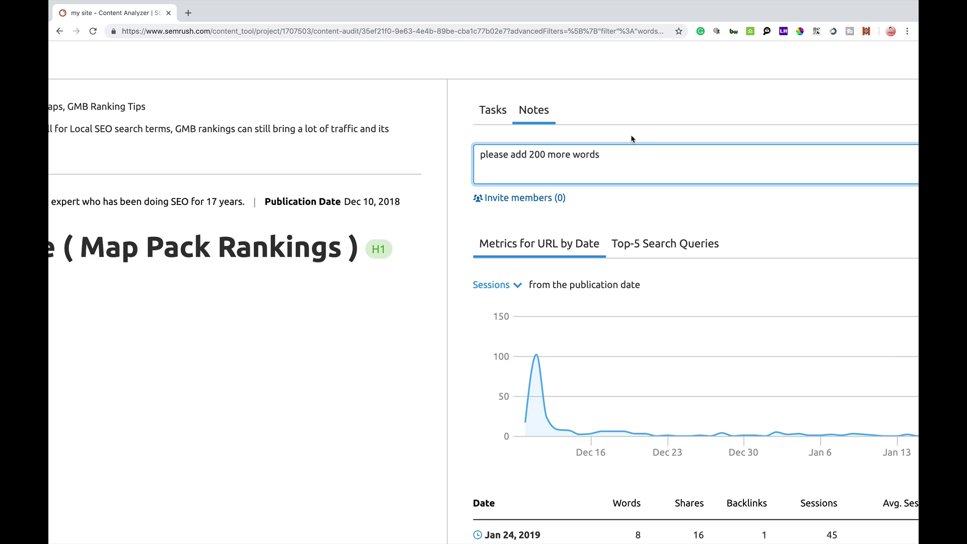
pyautogui.hotkey('ctrl', '-')
pyautogui.scroll(-3, 651, 122)
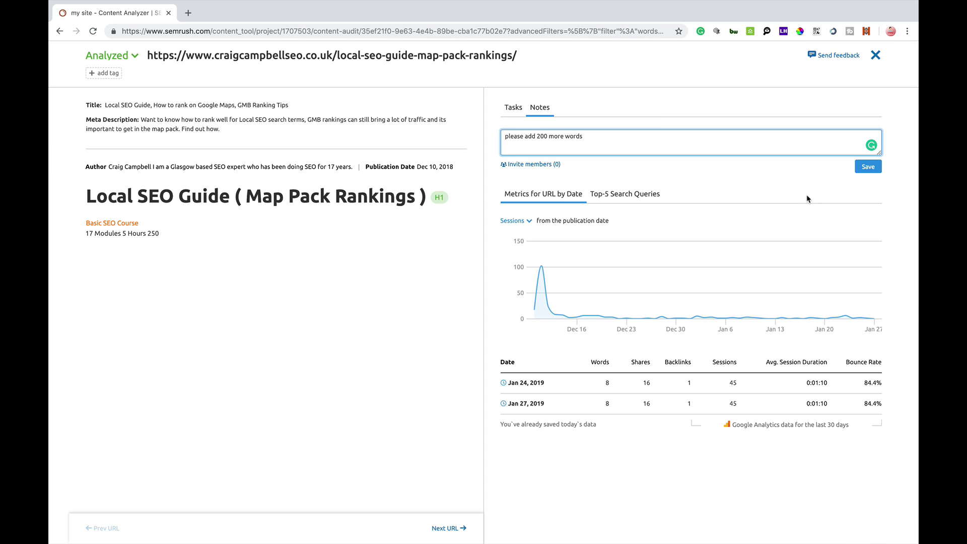
pyautogui.click(866, 164)
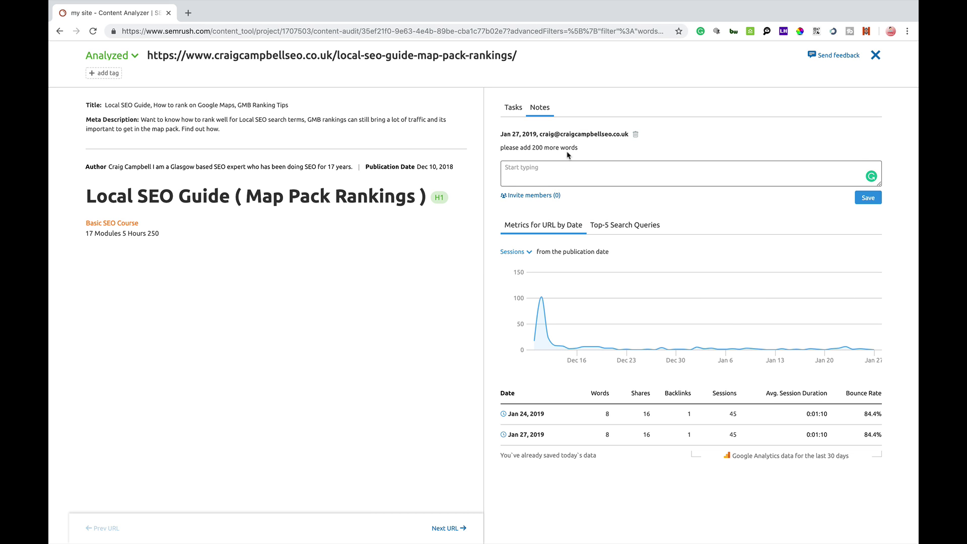
# Step: Add the task "Add 200 words" to the page and mark it as completed
pyautogui.click(514, 112)
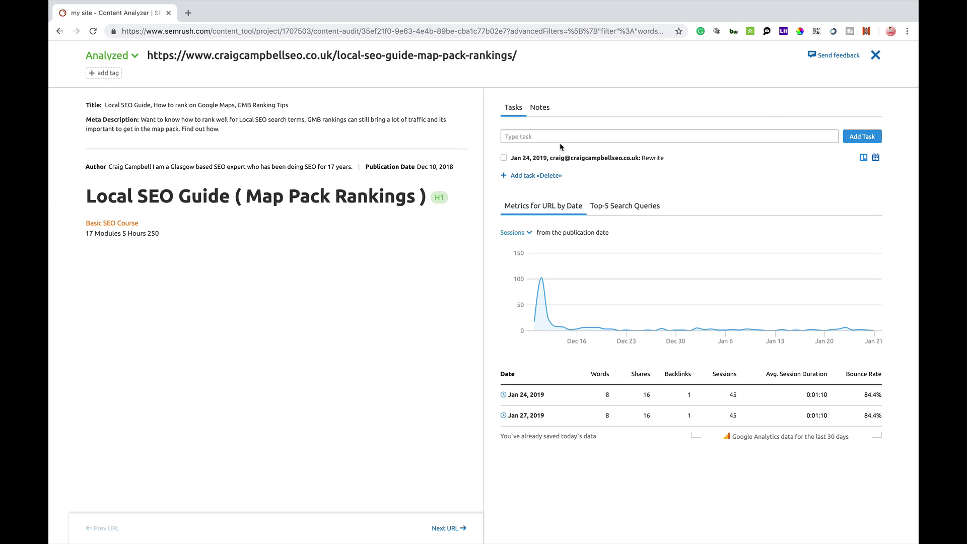
pyautogui.click(648, 138)
pyautogui.write('Add')
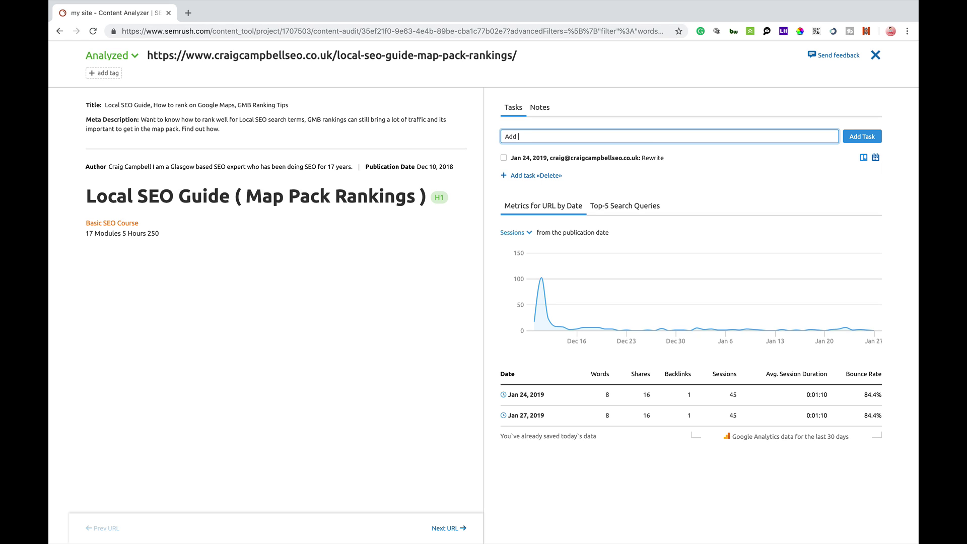
pyautogui.write(' 200 words')
pyautogui.click(861, 137)
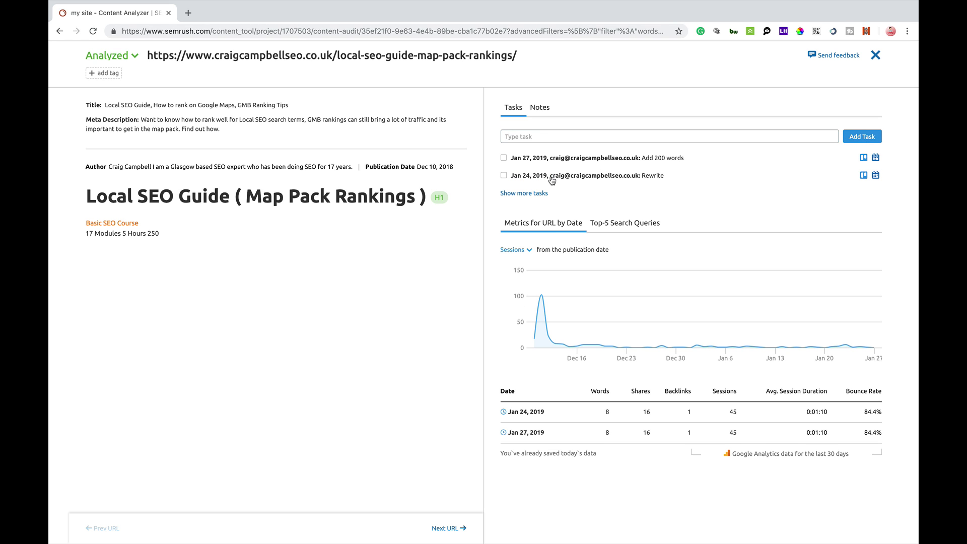
pyautogui.click(504, 158)
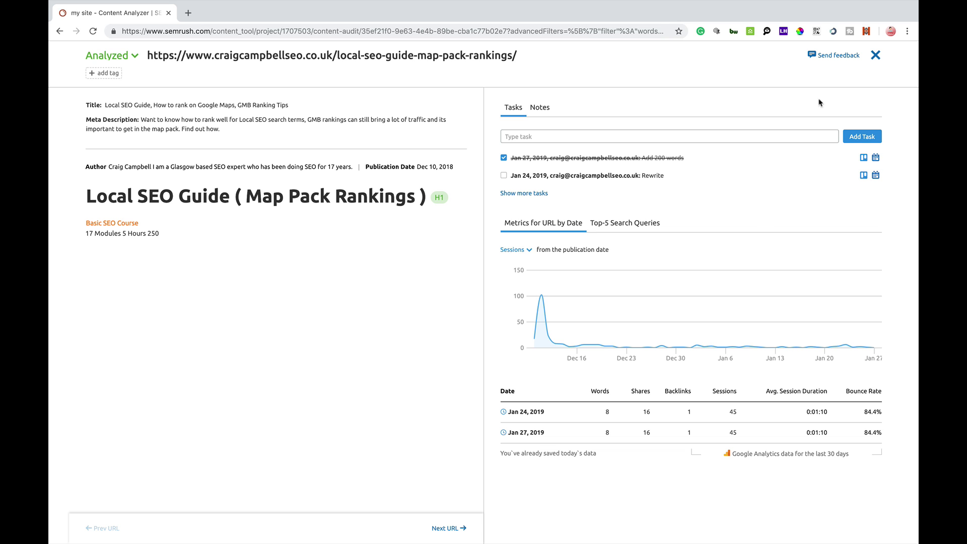
# Step: Look at the member invitation options for sharing the project from the page's notes, without inviting anyone
pyautogui.click(539, 110)
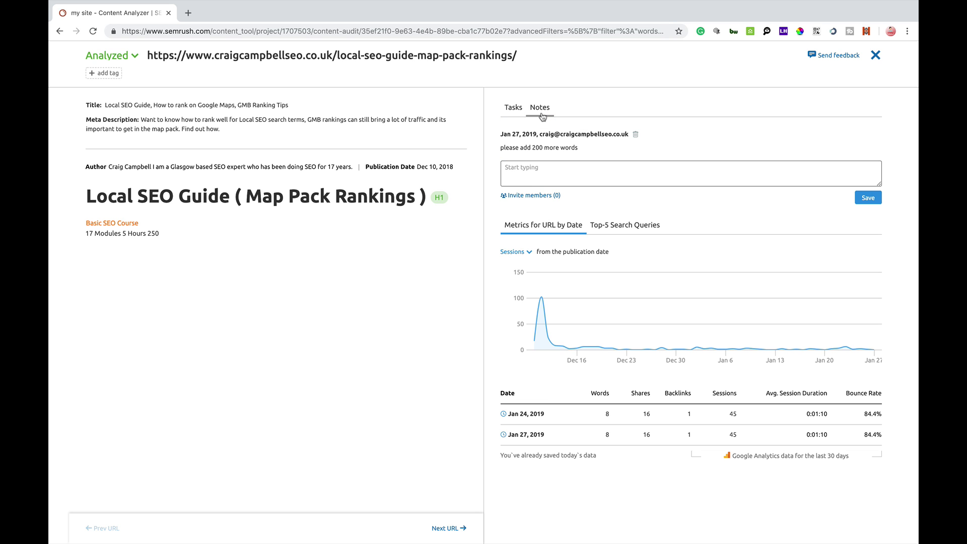
pyautogui.click(540, 196)
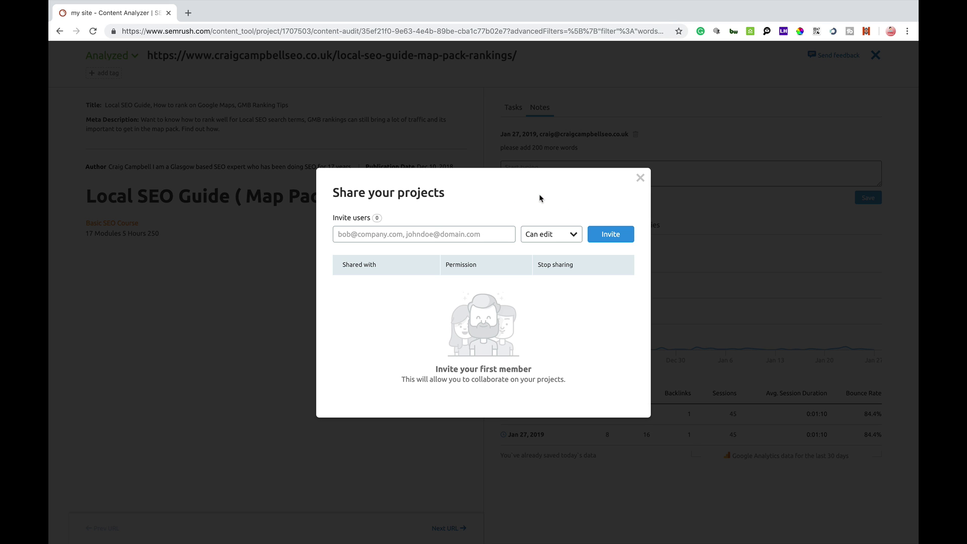
pyautogui.click(640, 177)
pyautogui.scroll(5, 576, 185)
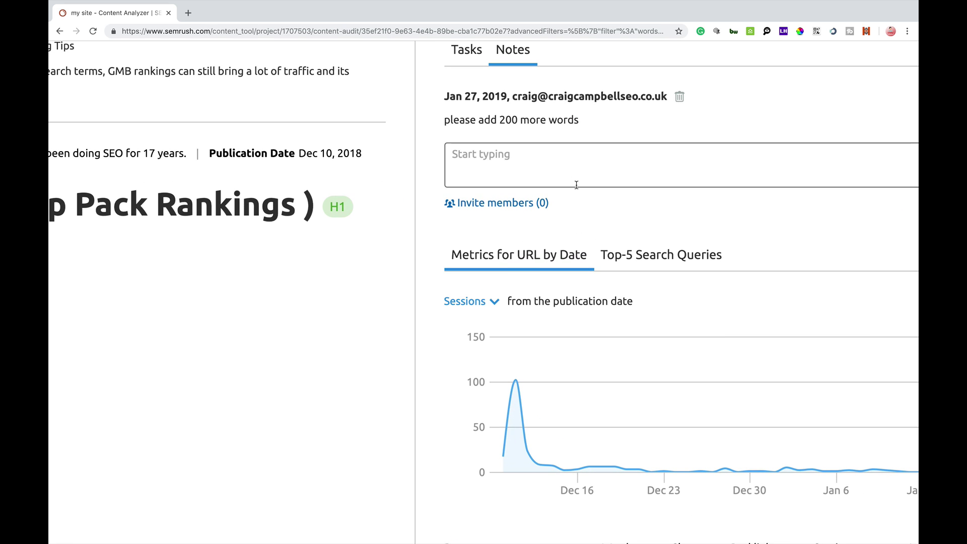
pyautogui.click(473, 216)
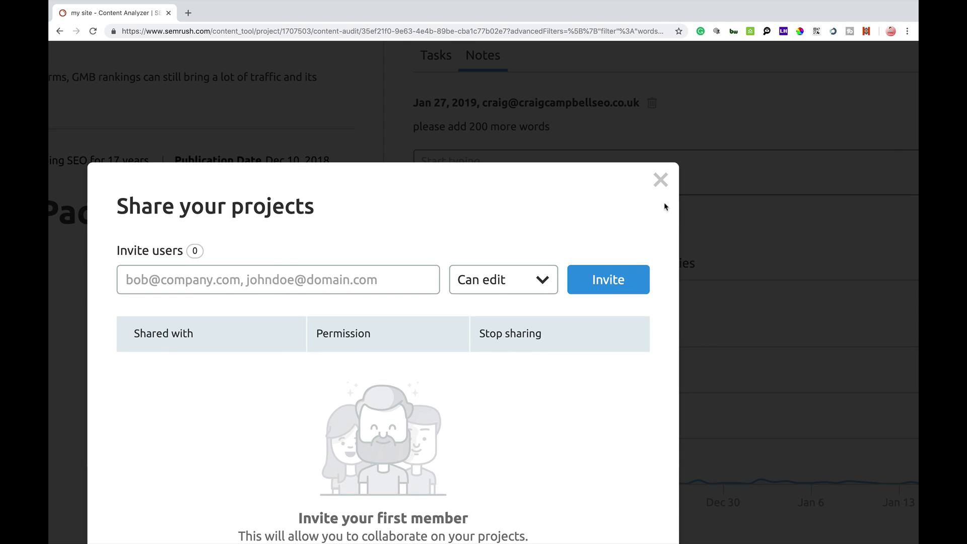
pyautogui.click(660, 180)
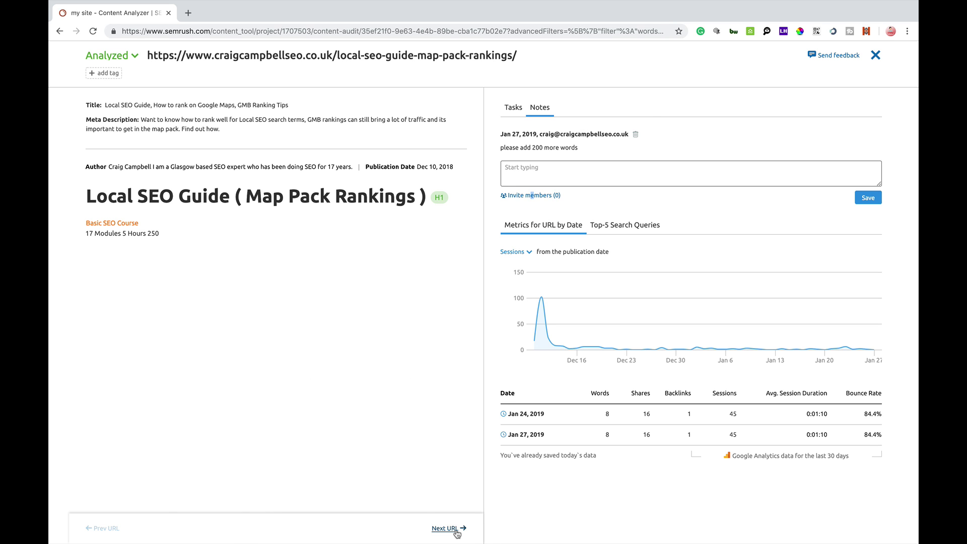
# Step: Browse the audited pages one after another up to the SEO consultancy page, examining each page's details and metrics
pyautogui.scroll(5, 456, 533)
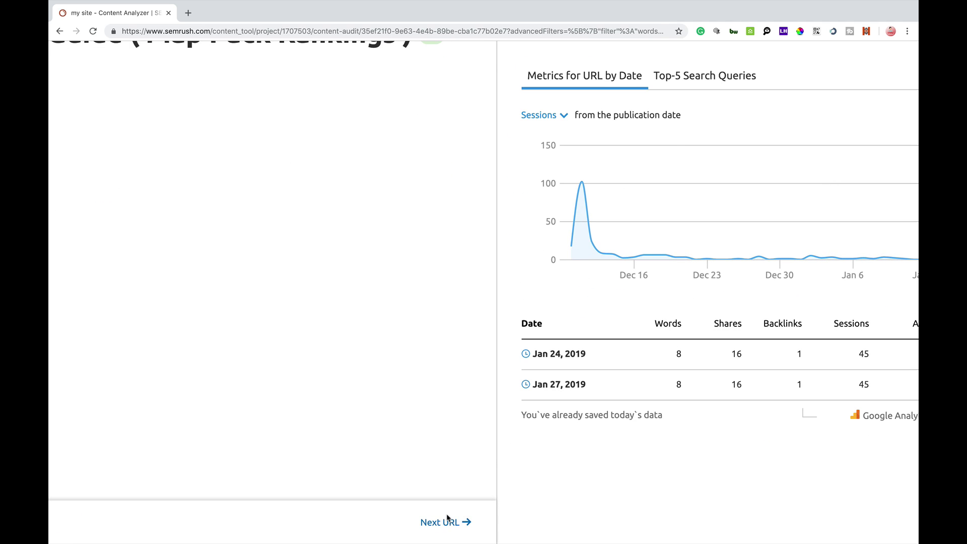
pyautogui.click(450, 523)
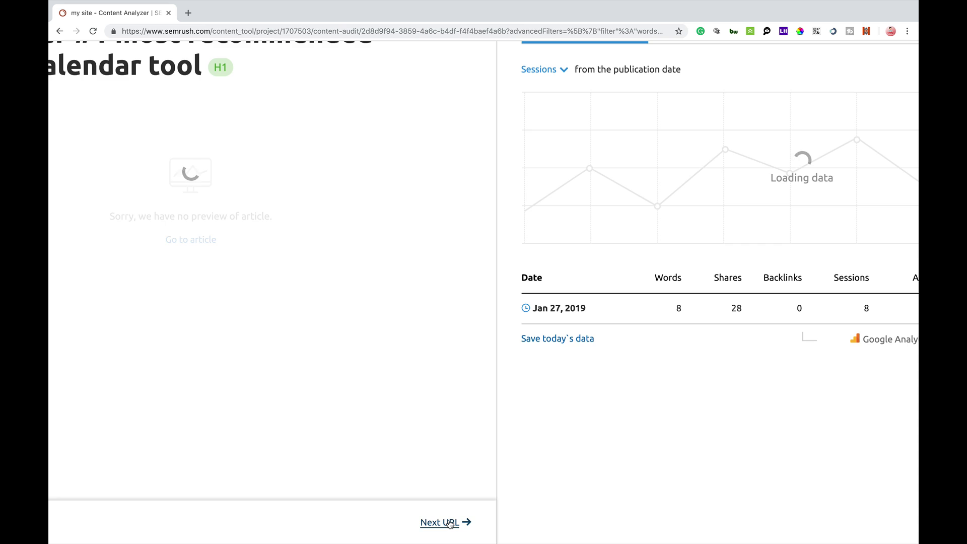
pyautogui.scroll(-5, 450, 523)
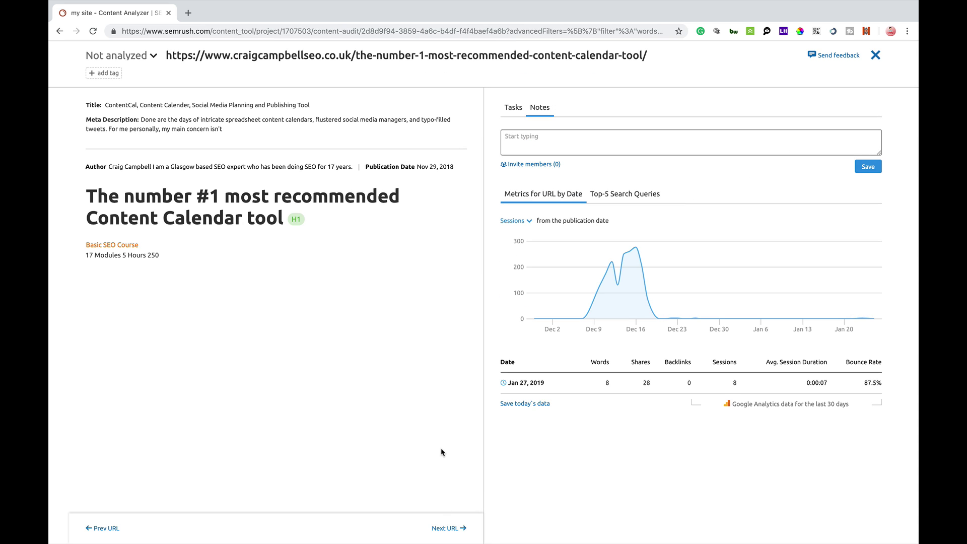
pyautogui.scroll(5, 443, 451)
pyautogui.scroll(-5, 441, 451)
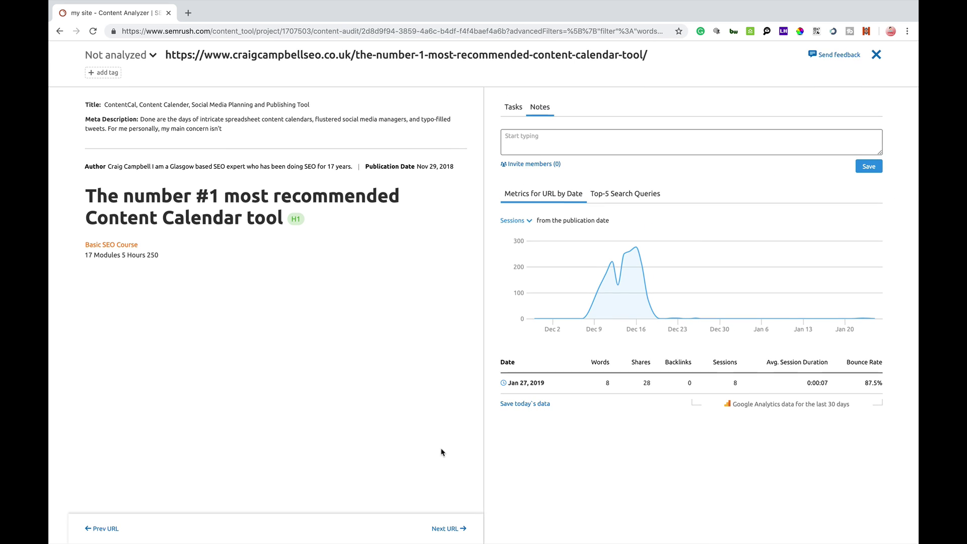
pyautogui.click(445, 528)
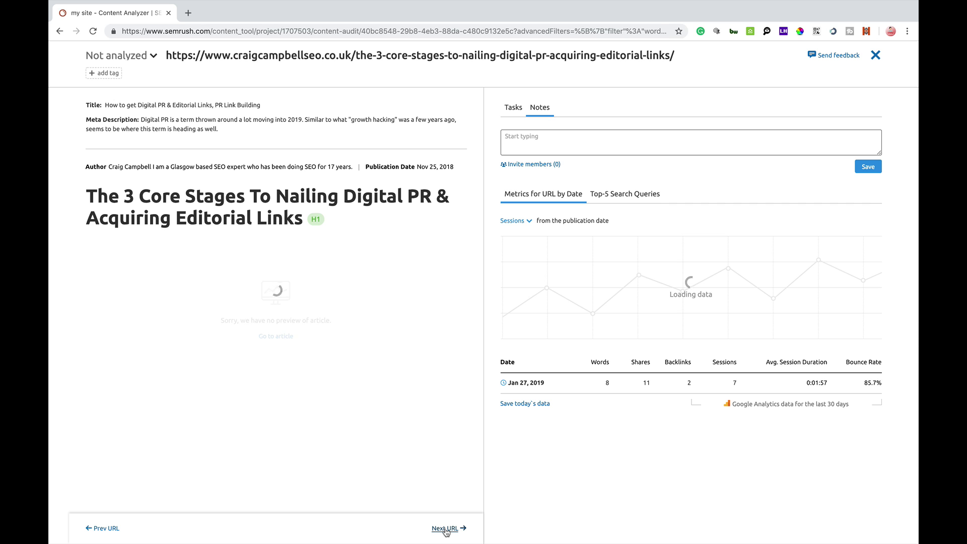
pyautogui.click(445, 529)
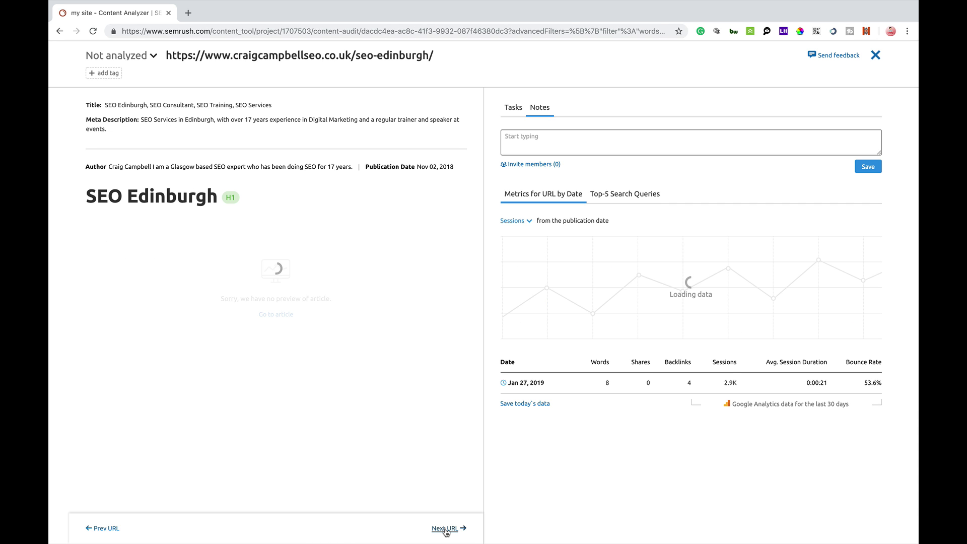
pyautogui.click(445, 528)
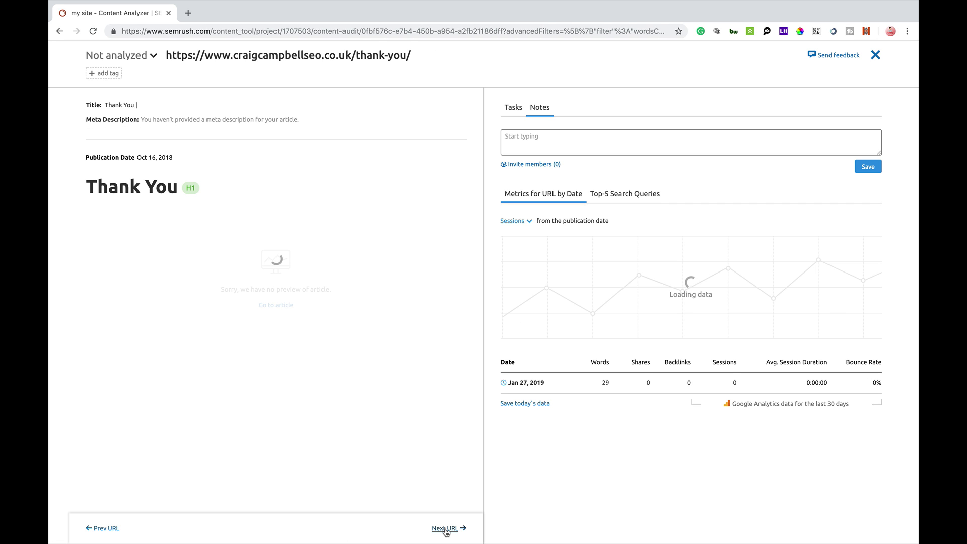
pyautogui.click(445, 529)
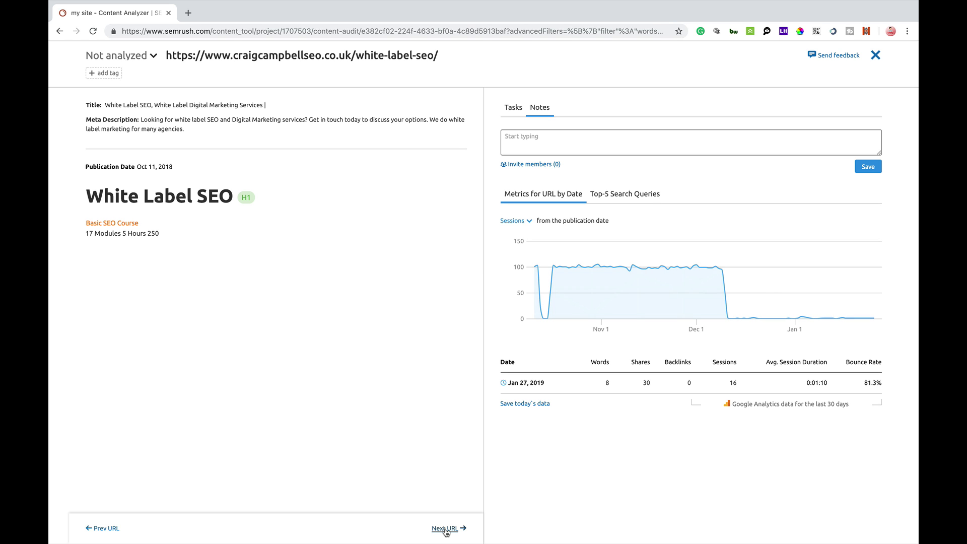
pyautogui.click(445, 529)
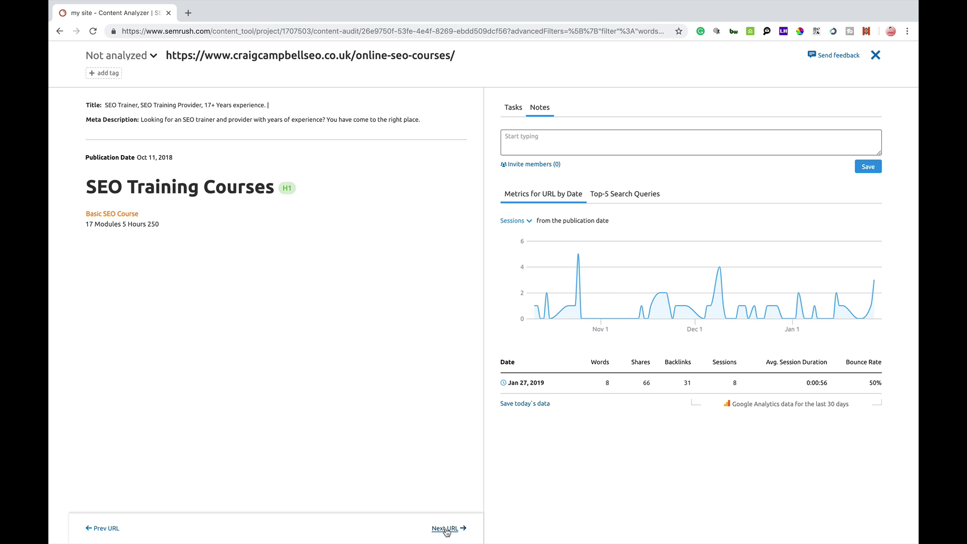
pyautogui.click(445, 529)
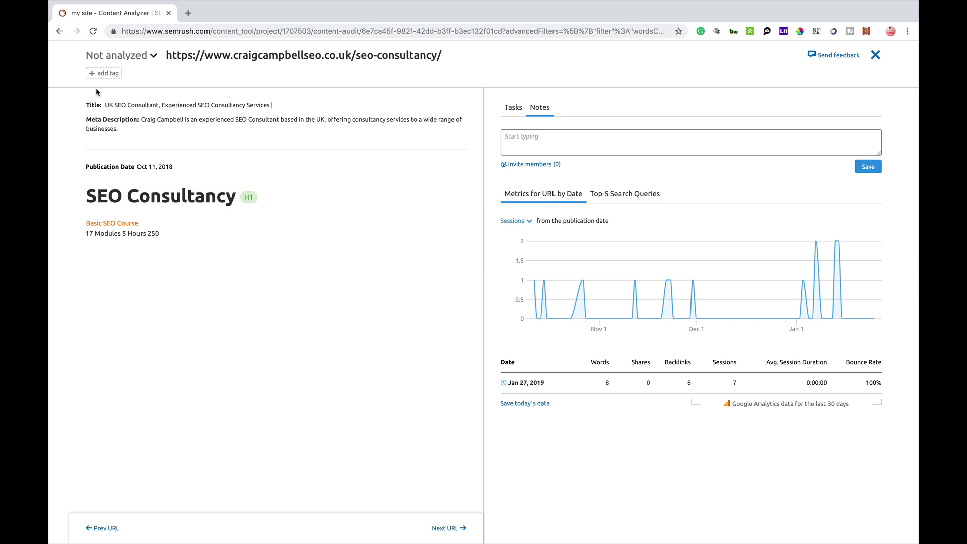
# Step: Try the In progress status on the SEO consultancy page and set it back to Not analyzed
pyautogui.click(139, 57)
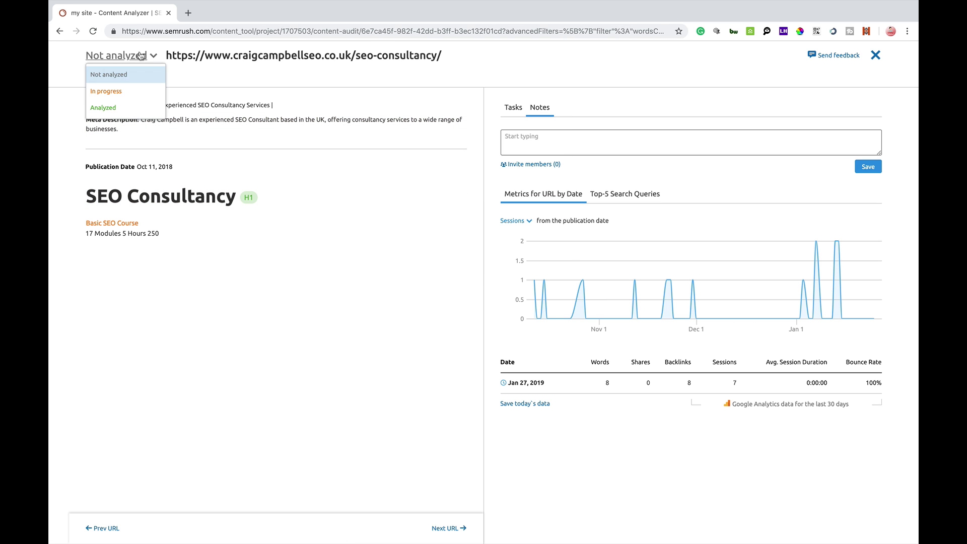
pyautogui.click(123, 96)
pyautogui.click(144, 55)
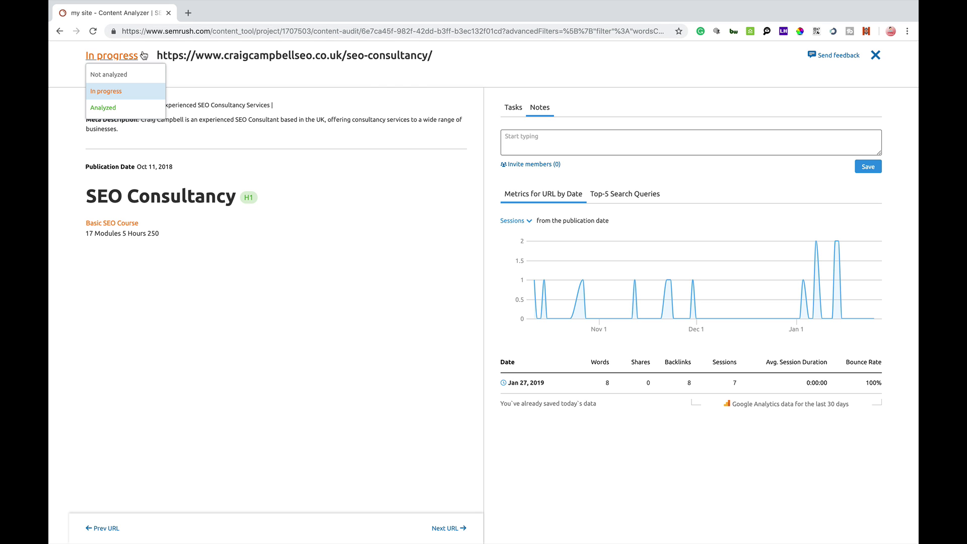
pyautogui.click(130, 77)
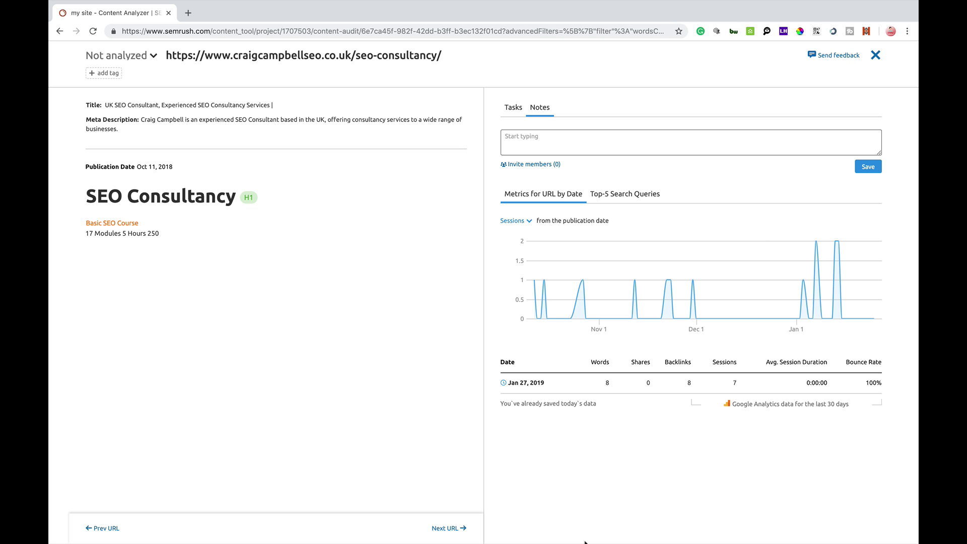
# Step: Advance to the PPC training page, add the custom task "Redo this header" to its main heading and show the page's tasks
pyautogui.click(445, 528)
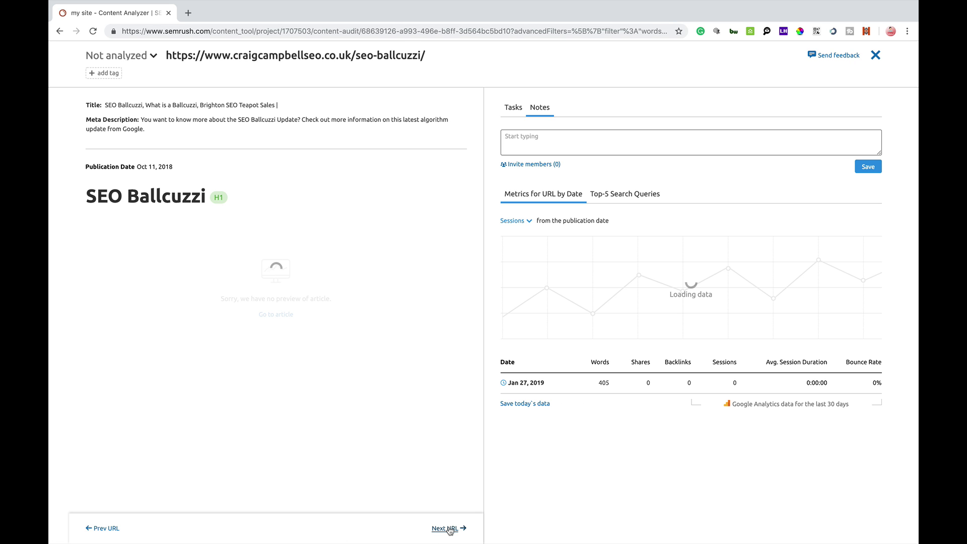
pyautogui.click(446, 528)
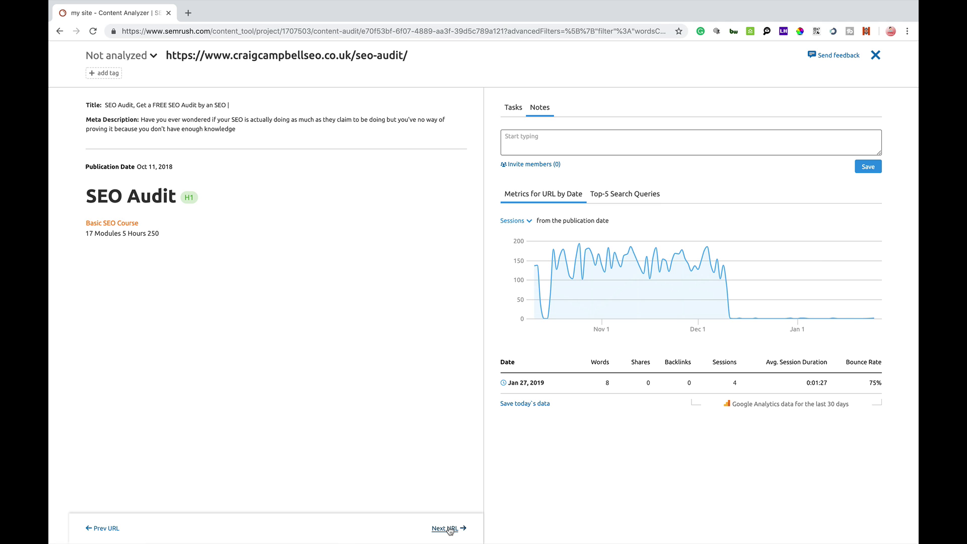
pyautogui.click(446, 529)
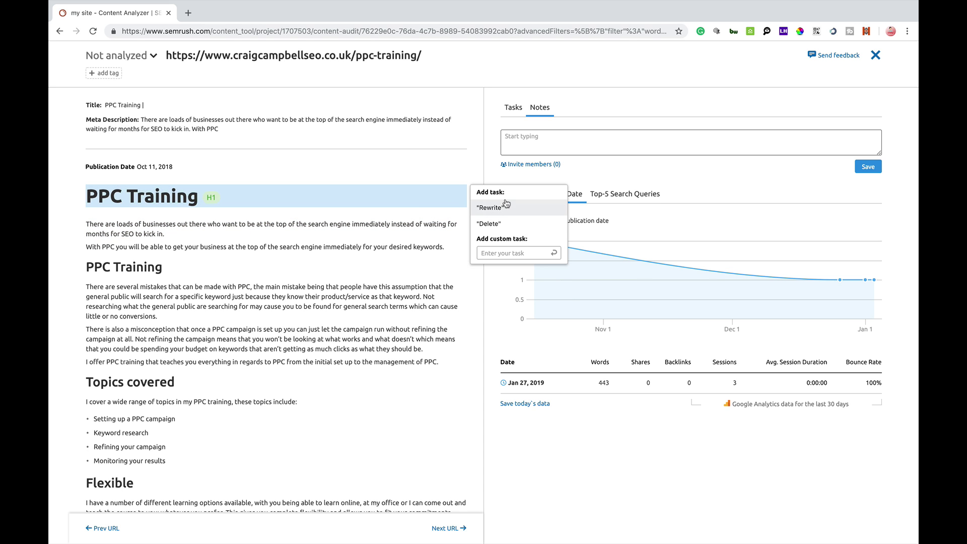
pyautogui.click(510, 251)
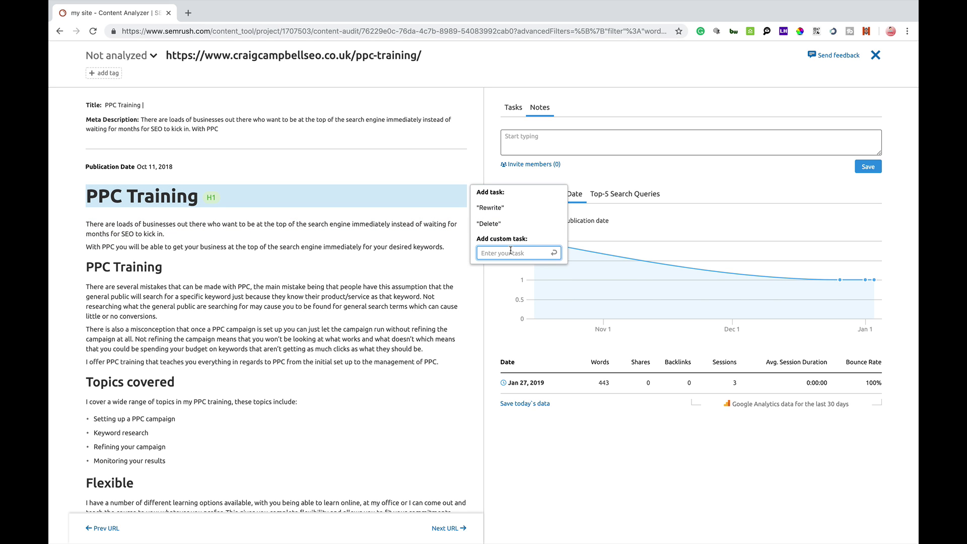
pyautogui.write('Redo this header')
pyautogui.press('Return')
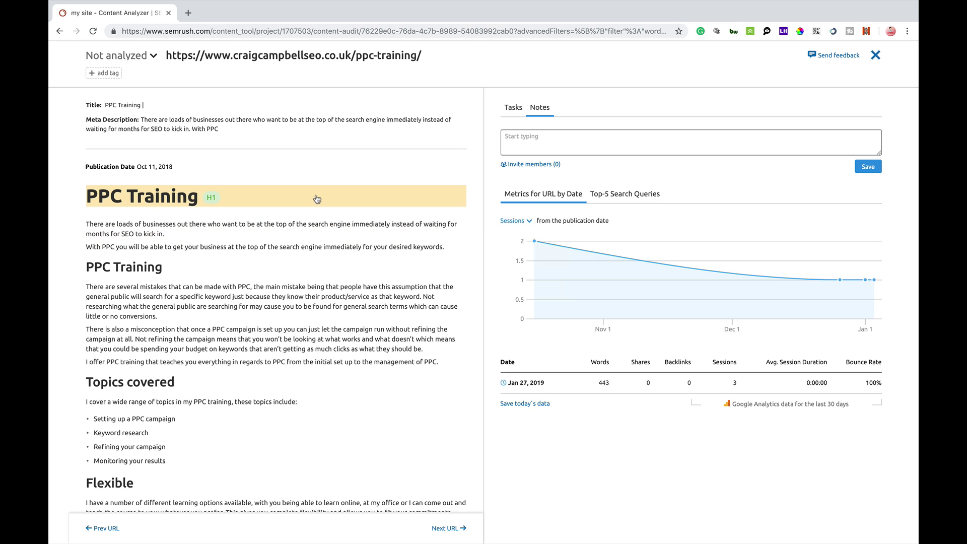
pyautogui.click(523, 107)
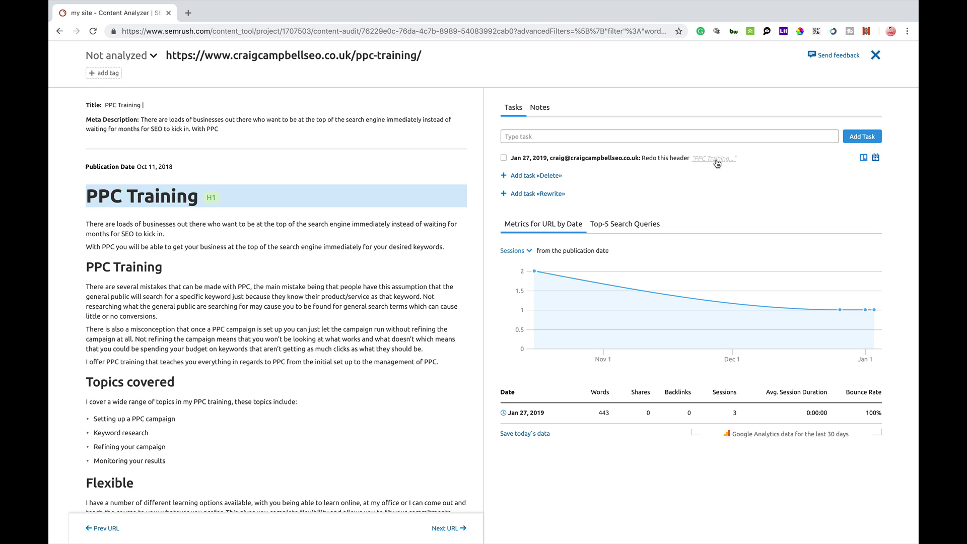
pyautogui.moveTo(266, 346)
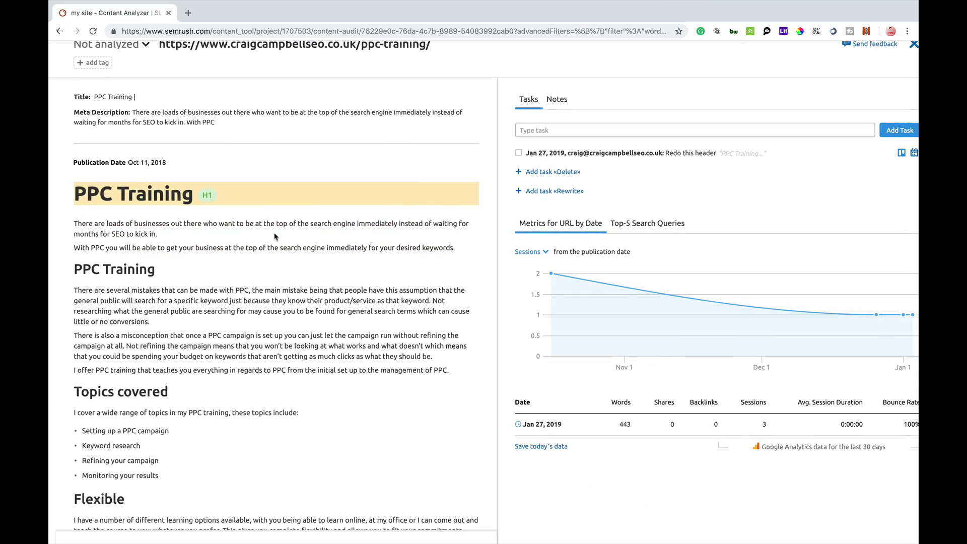
# Step: Return to the content audit table and remove the 500-word limit filter
pyautogui.click(60, 32)
pyautogui.click(60, 32)
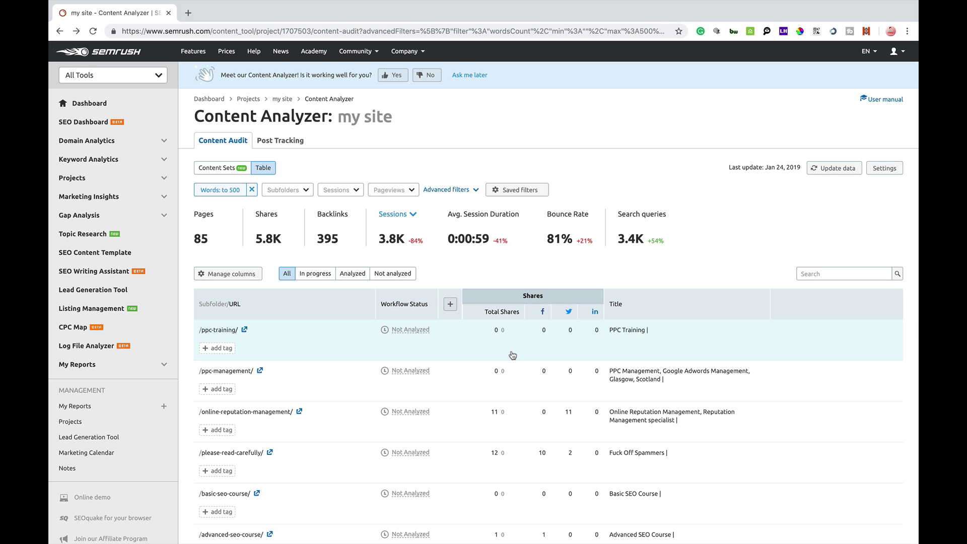
pyautogui.click(823, 273)
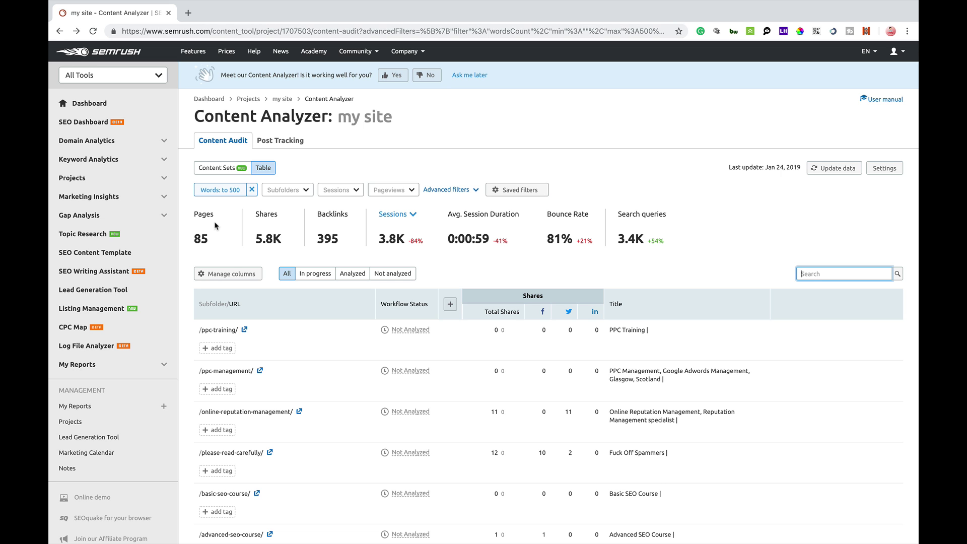
pyautogui.click(252, 190)
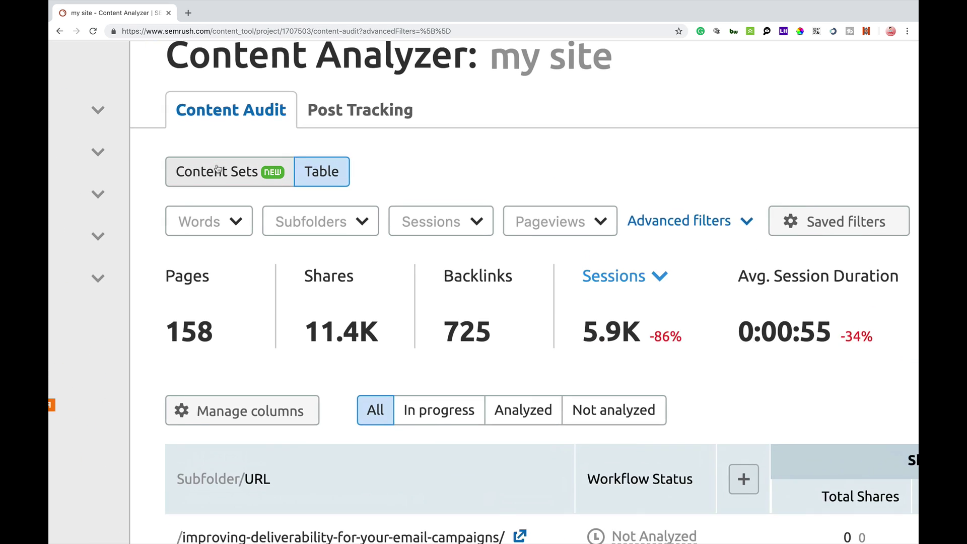
# Step: Switch the content audit to content sets and review the predefined sets and their workflow progress
pyautogui.click(219, 172)
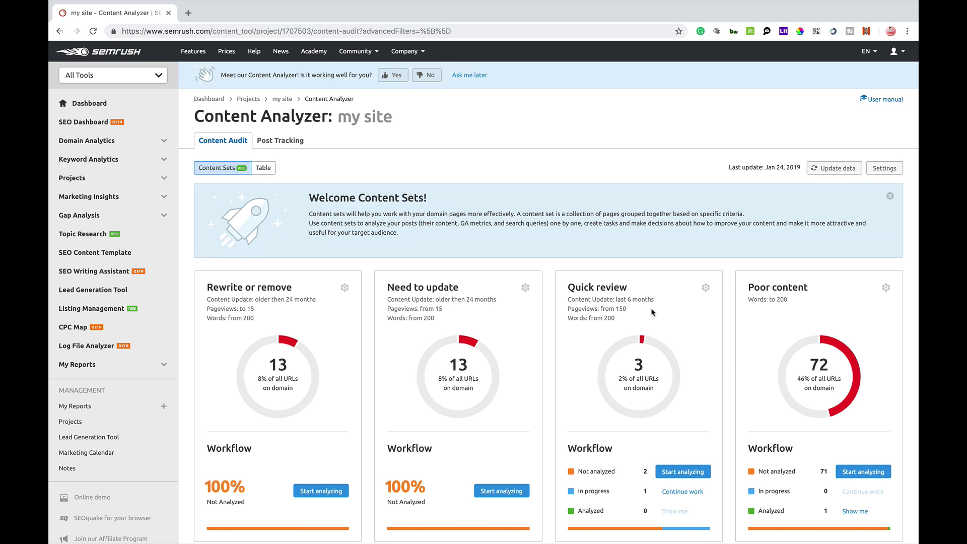
pyautogui.moveTo(572, 159); pyautogui.dragTo(500, 275)
pyautogui.click(499, 253)
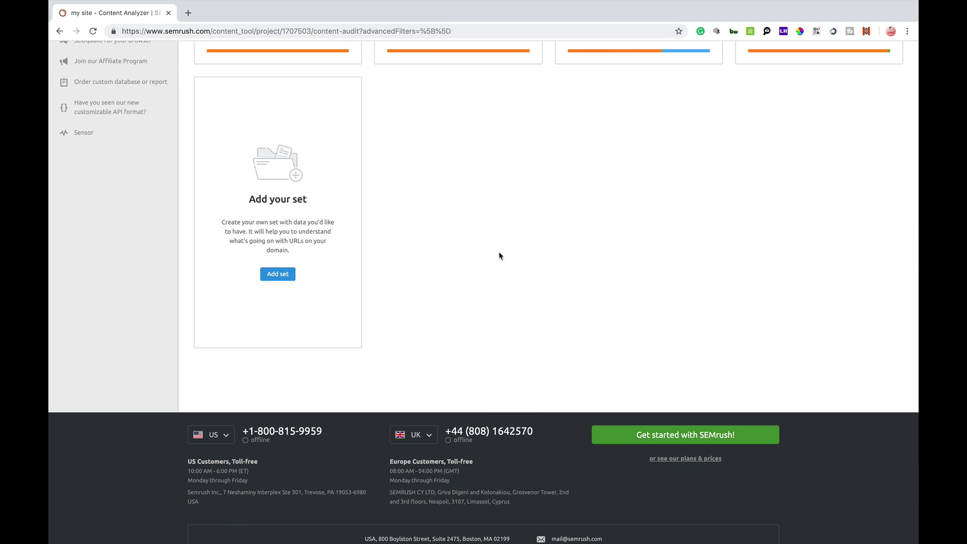
# Step: Look at the filters offered for a custom content set, including the Words range, without creating the set
pyautogui.scroll(5, 498, 254)
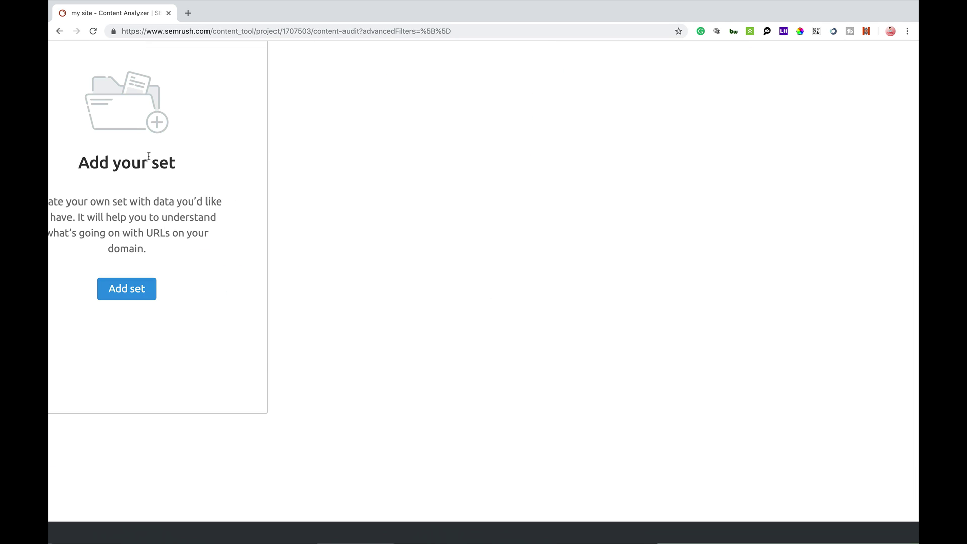
pyautogui.click(134, 293)
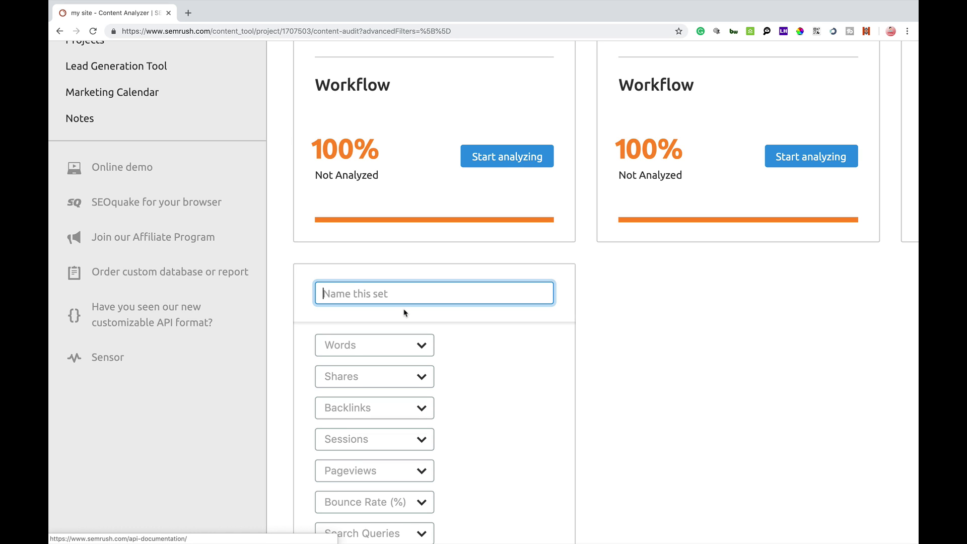
pyautogui.scroll(-5, 404, 313)
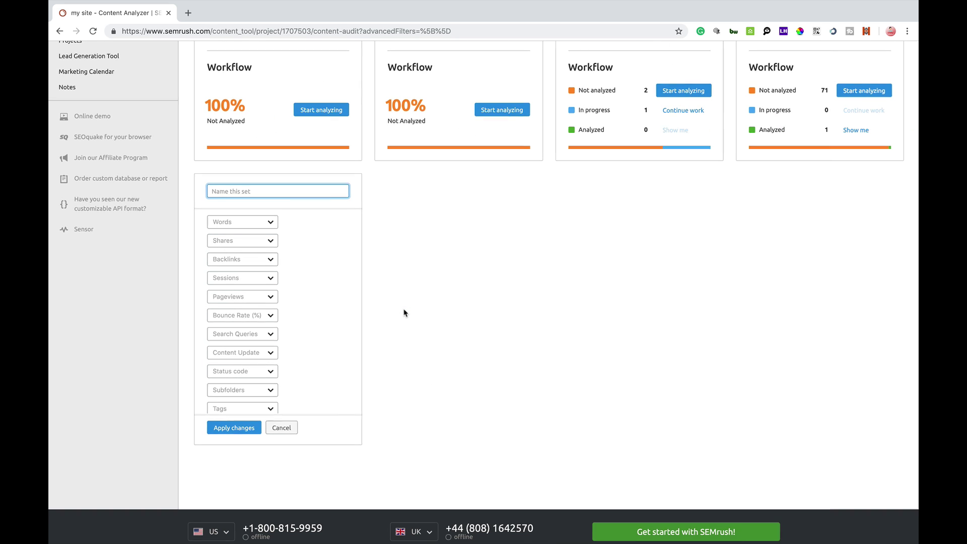
pyautogui.click(273, 223)
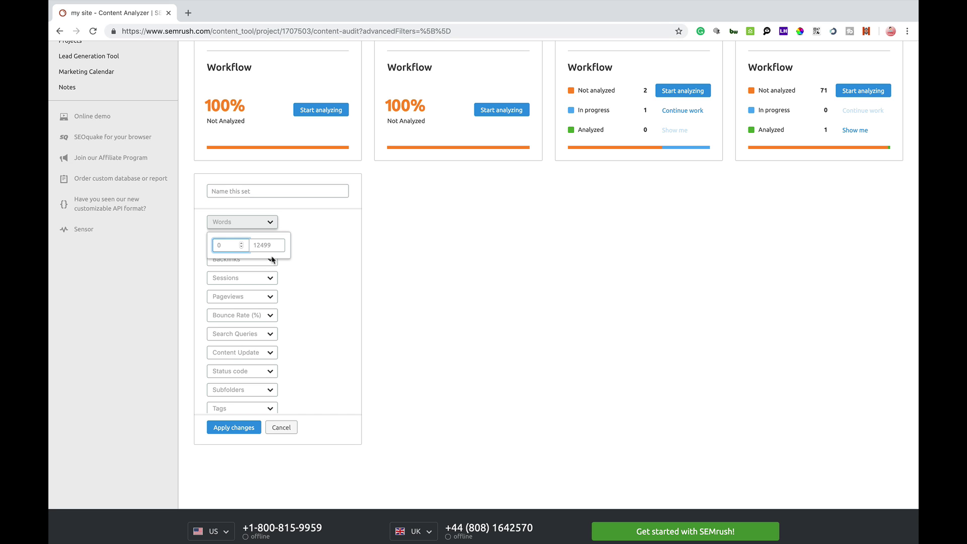
pyautogui.click(272, 245)
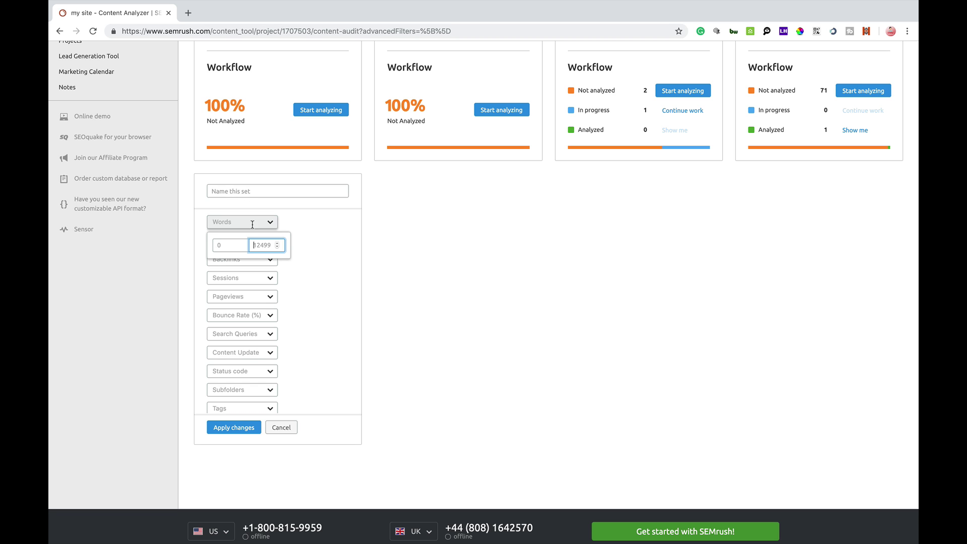
pyautogui.click(284, 427)
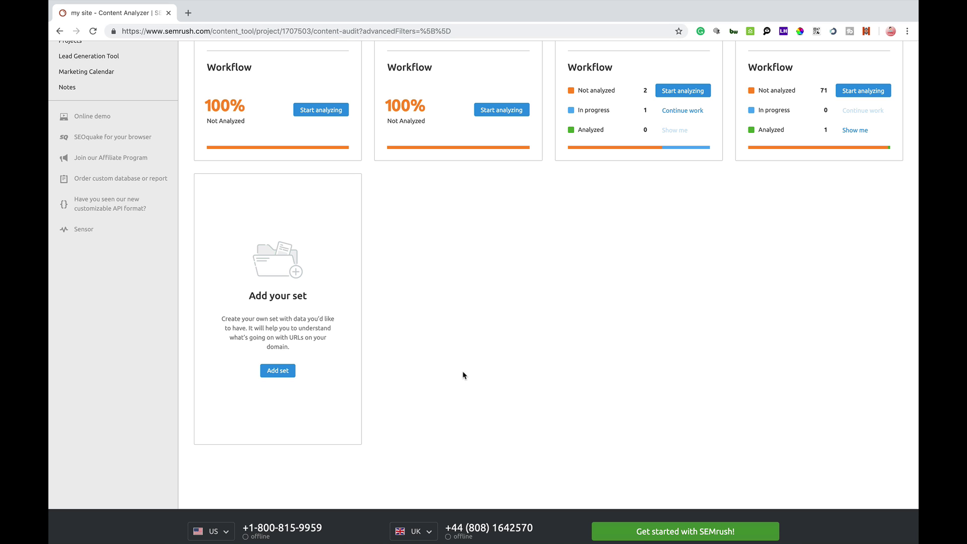
# Step: Clear the text selection on the content sets page, and open the project's post tracking to view the tracked articles
pyautogui.moveTo(462, 375); pyautogui.dragTo(429, 232)
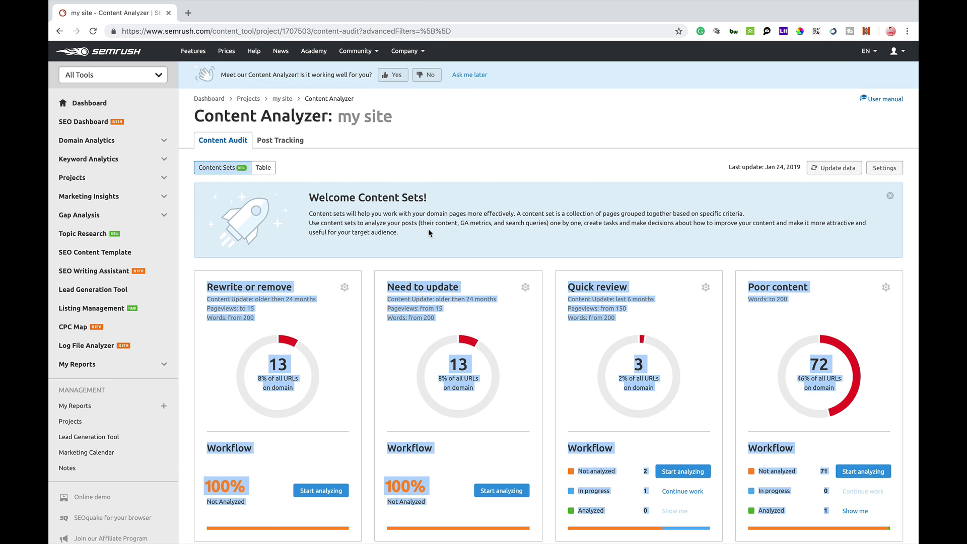
pyautogui.click(486, 156)
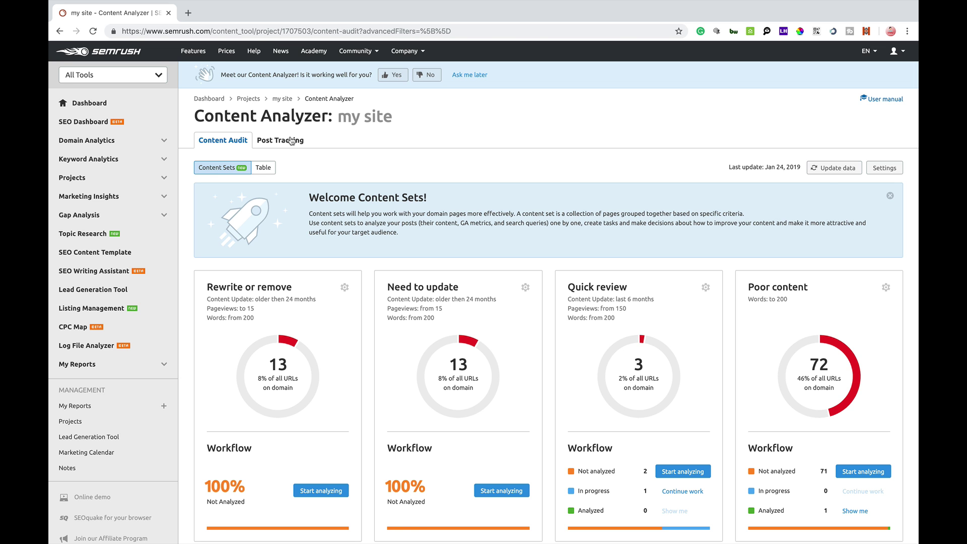
pyautogui.scroll(5, 291, 141)
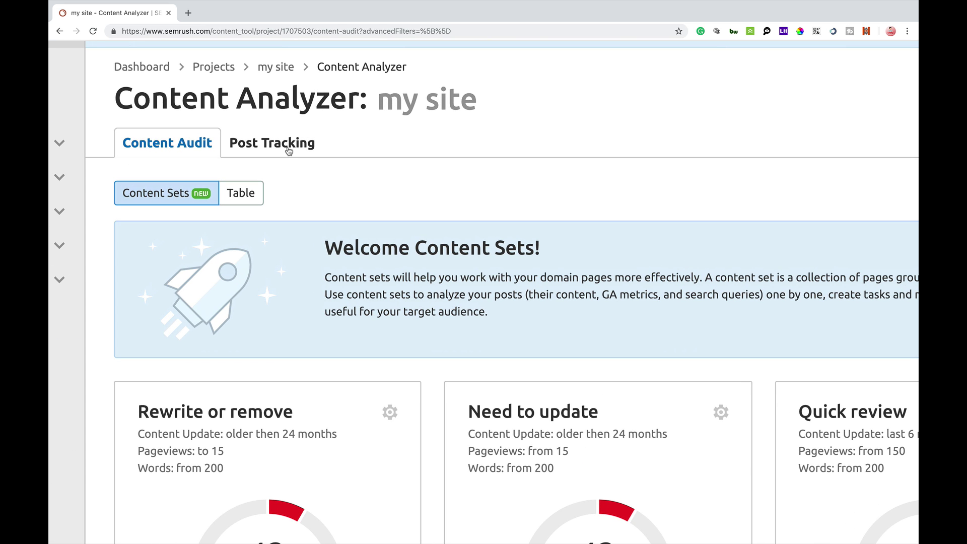
pyautogui.click(289, 151)
pyautogui.scroll(-5, 289, 151)
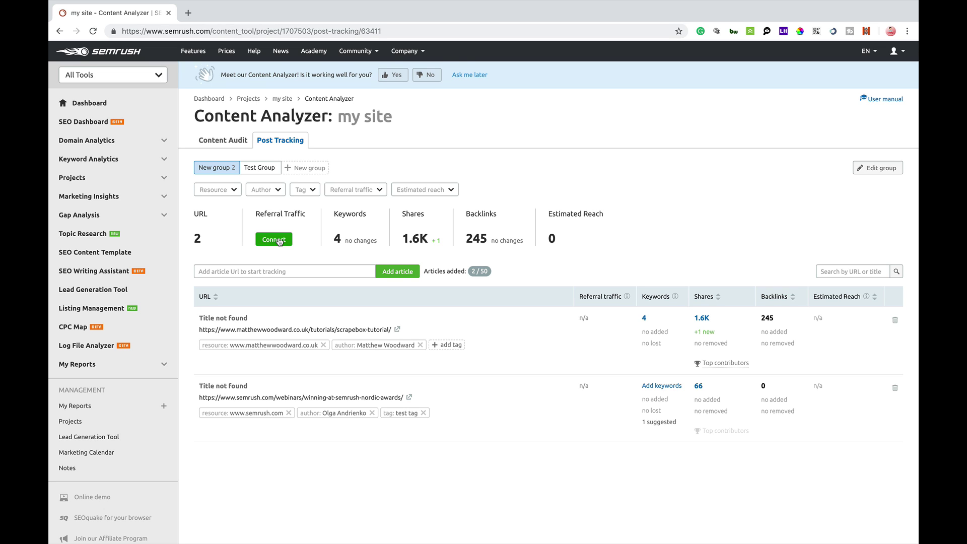
pyautogui.hotkey('ctrl', '+')
pyautogui.hotkey('ctrl', '+')
pyautogui.hotkey('ctrl', '+')
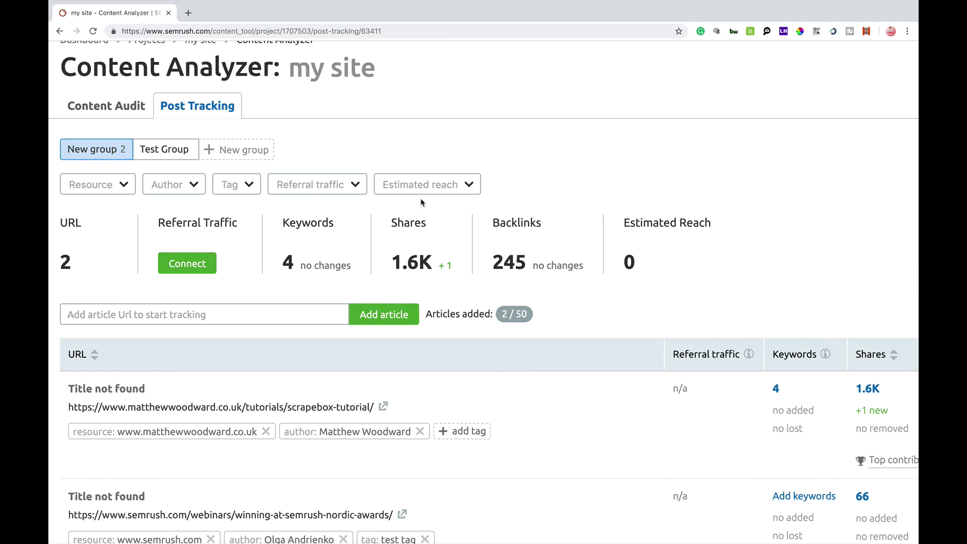
pyautogui.hotkey('ctrl', '0')
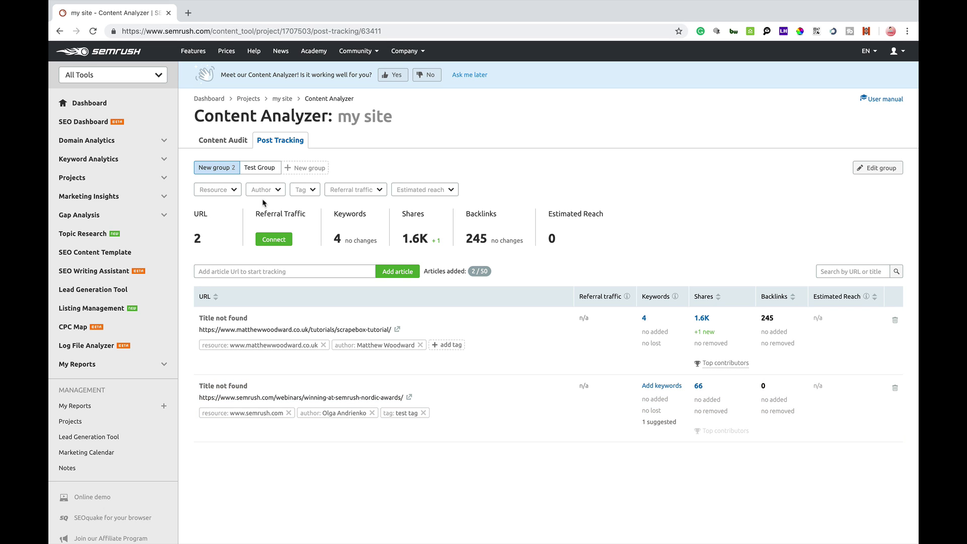
pyautogui.click(234, 190)
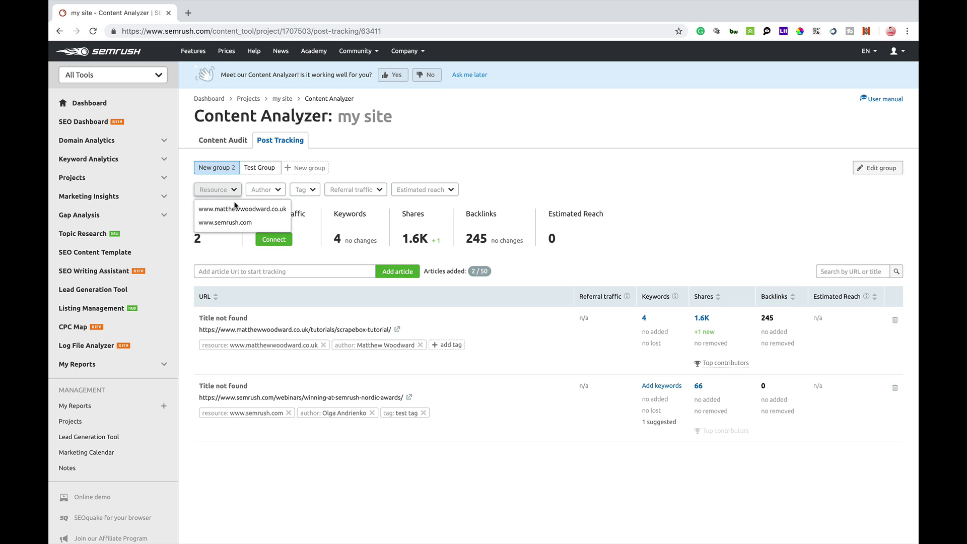
pyautogui.click(237, 209)
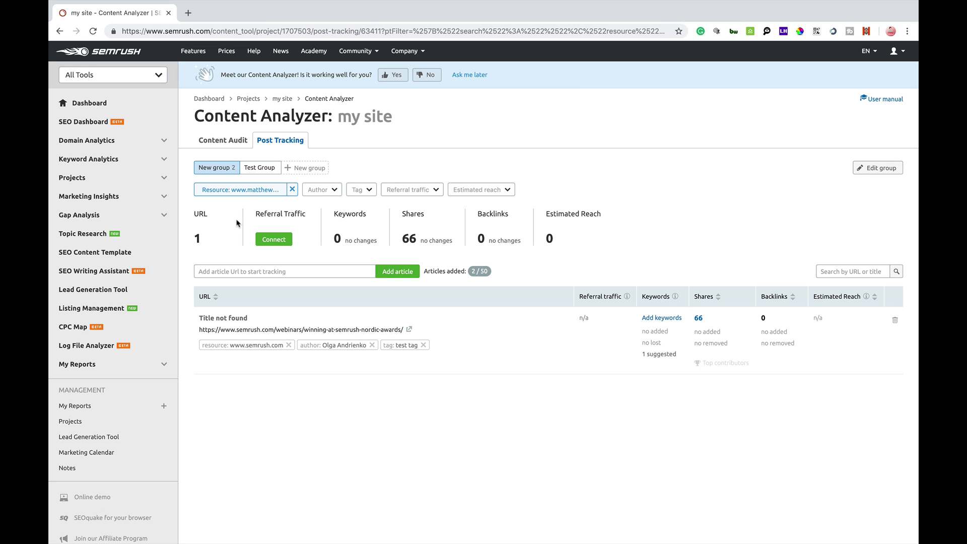
pyautogui.click(292, 190)
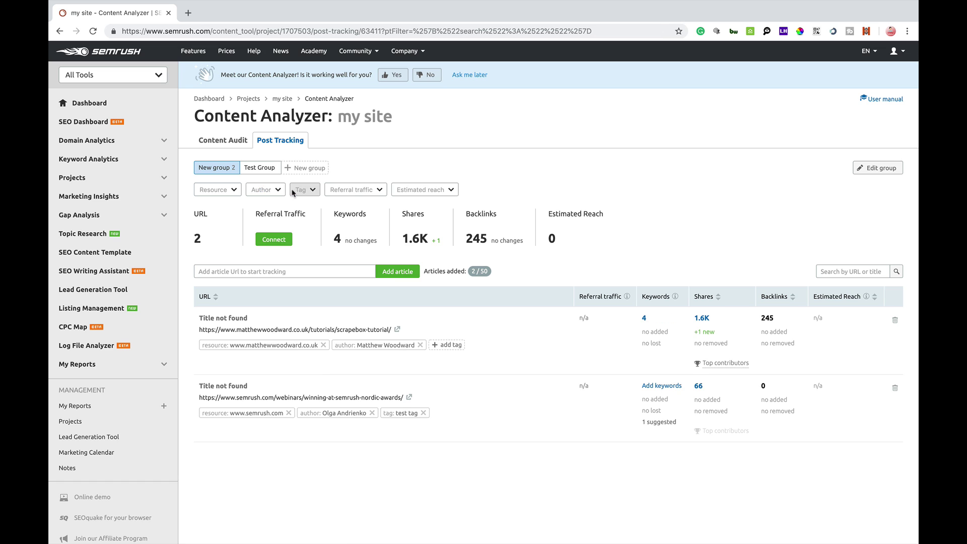
# Step: Filter the tracked articles by the first listed author, and clear the author filter after viewing the list
pyautogui.click(265, 190)
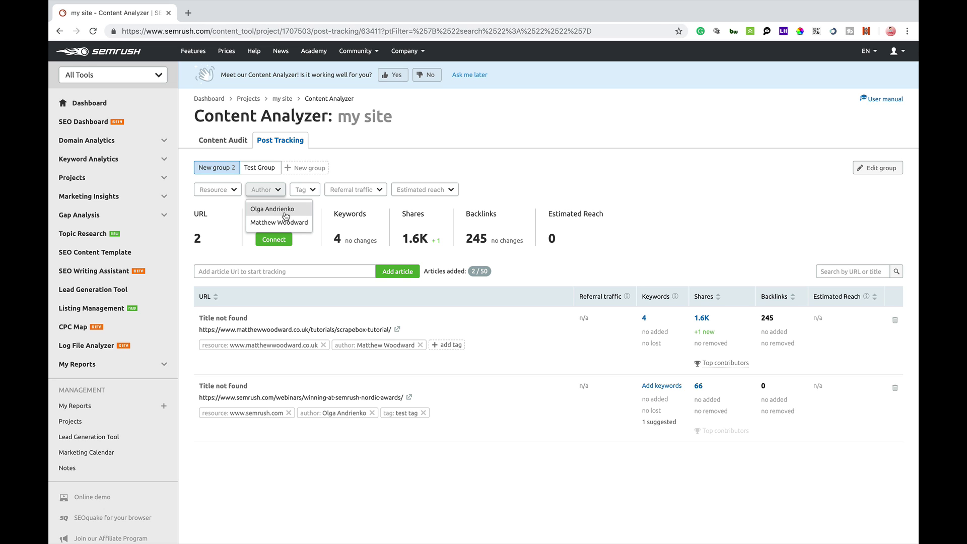
pyautogui.click(272, 209)
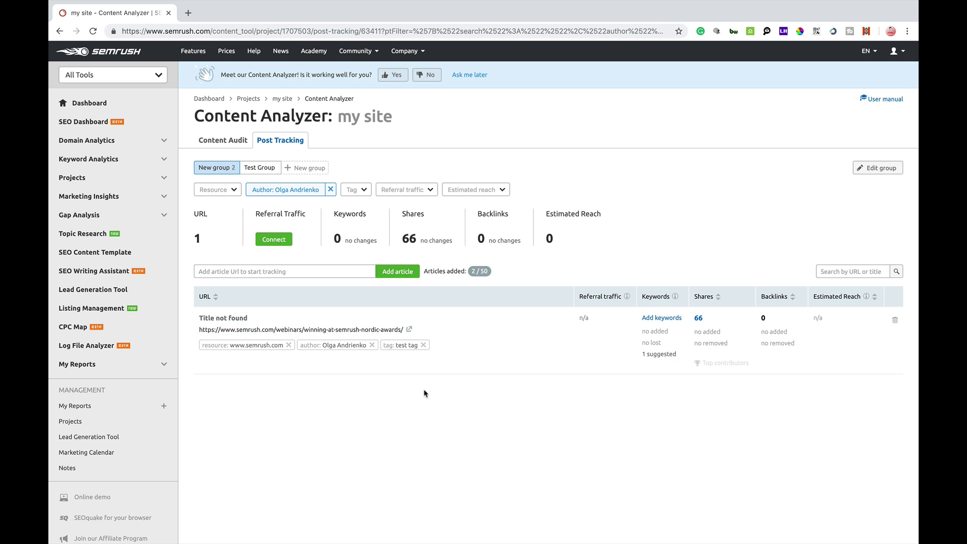
pyautogui.click(331, 189)
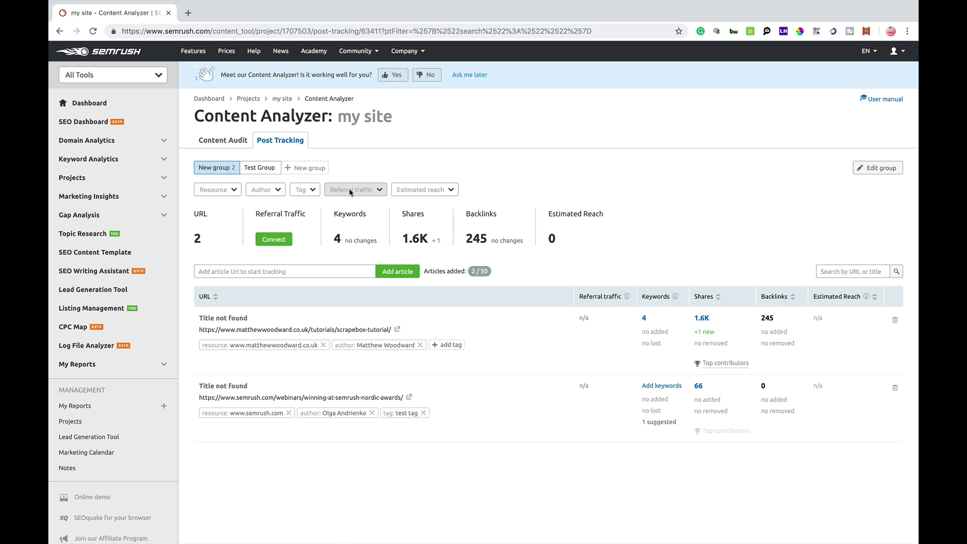
# Step: Filter the tracked articles by the tag "test tag", and clear the tag filter after viewing the list
pyautogui.click(304, 189)
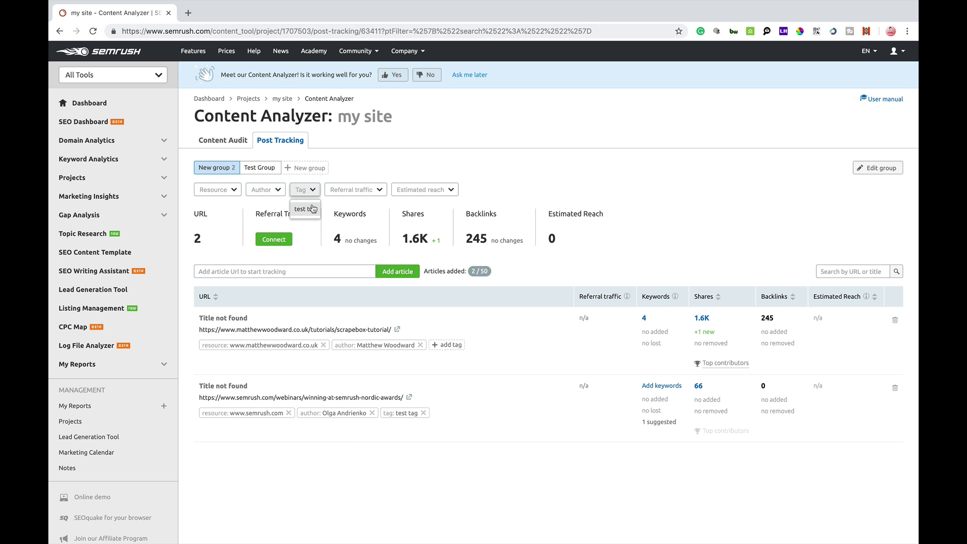
pyautogui.click(304, 189)
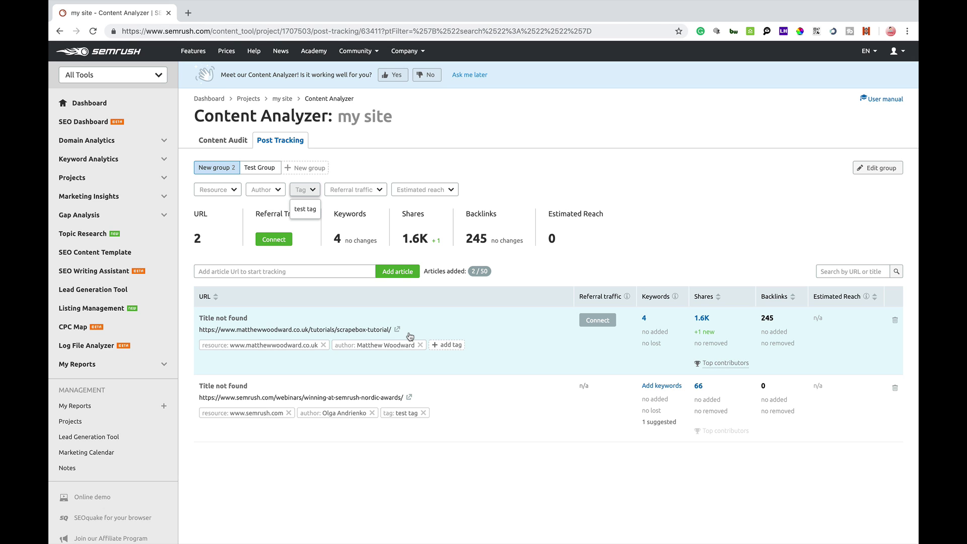
pyautogui.click(419, 412)
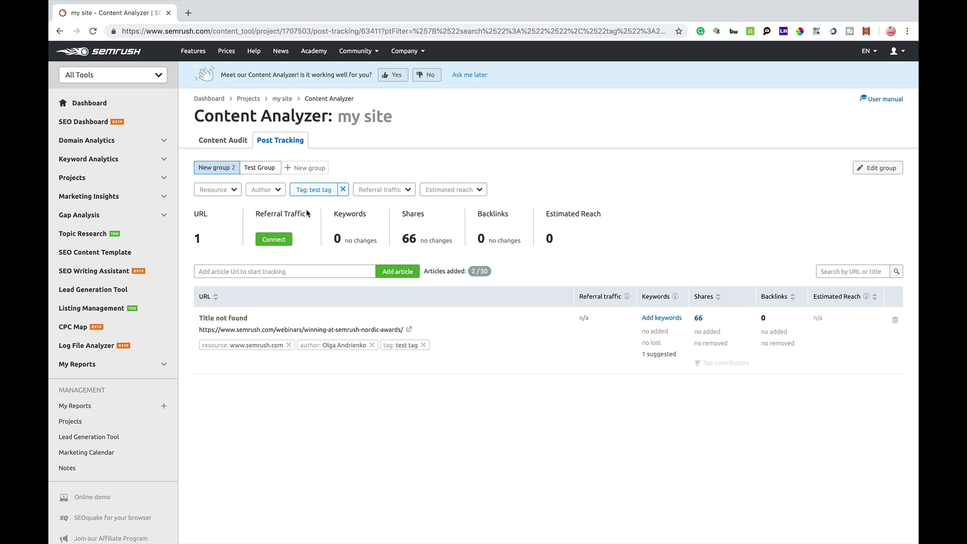
pyautogui.click(342, 190)
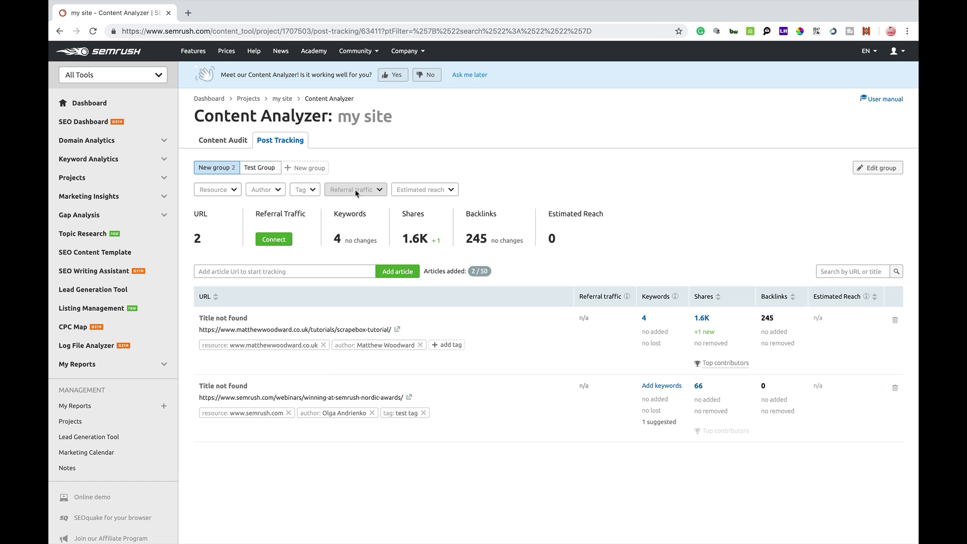
# Step: Check the Estimated reach filter without applying it, and open the tracking report of the scrapebox-tutorial article
pyautogui.click(433, 191)
pyautogui.click(527, 184)
pyautogui.click(237, 320)
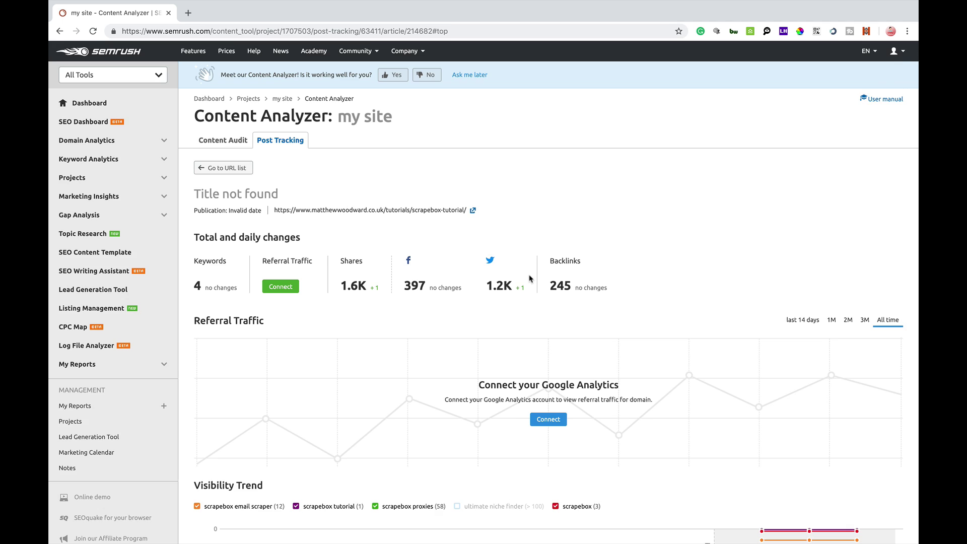
# Step: Examine the article's total and daily changes and its Referral Traffic, Visibility Trend, Shares Growth, Daily Changes and Backlinks trend charts
pyautogui.scroll(-3, 529, 278)
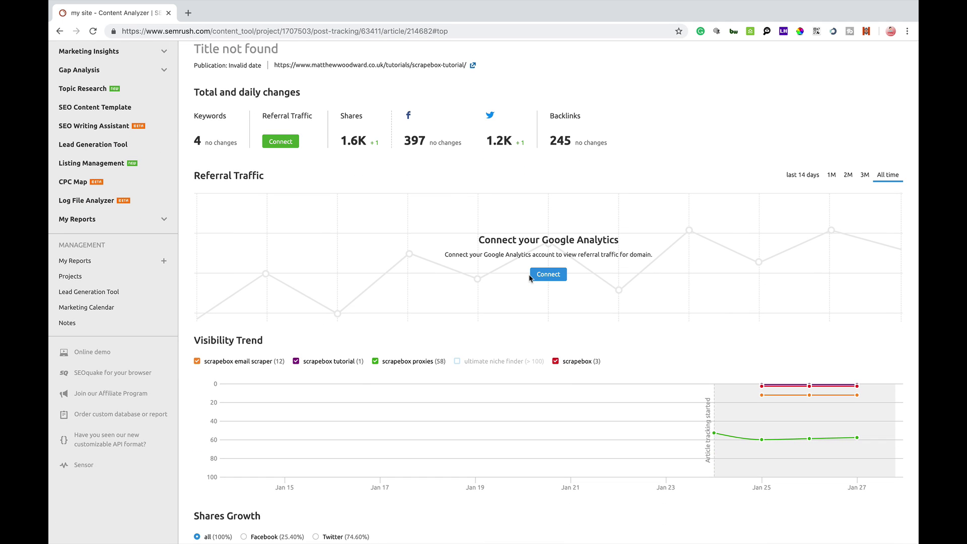
pyautogui.scroll(-6, 529, 278)
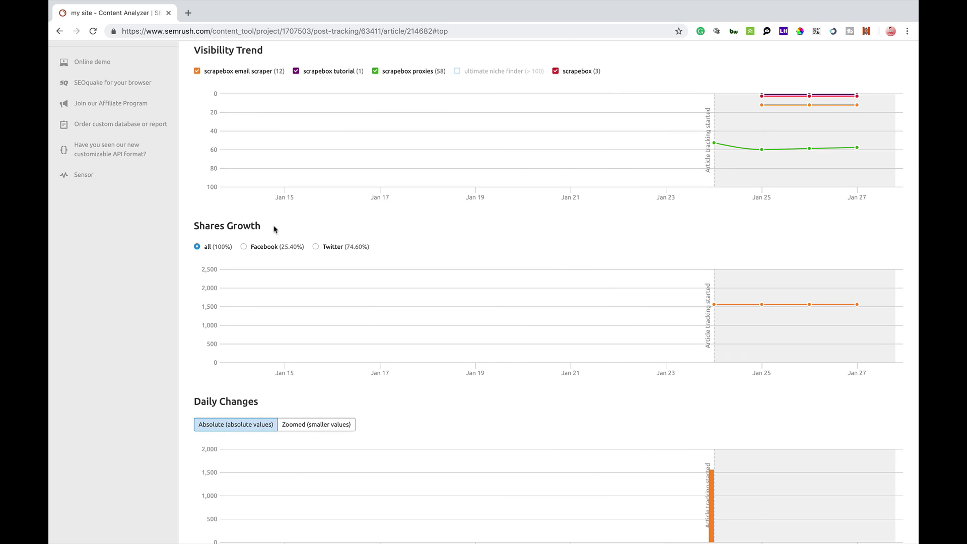
pyautogui.scroll(-3, 275, 229)
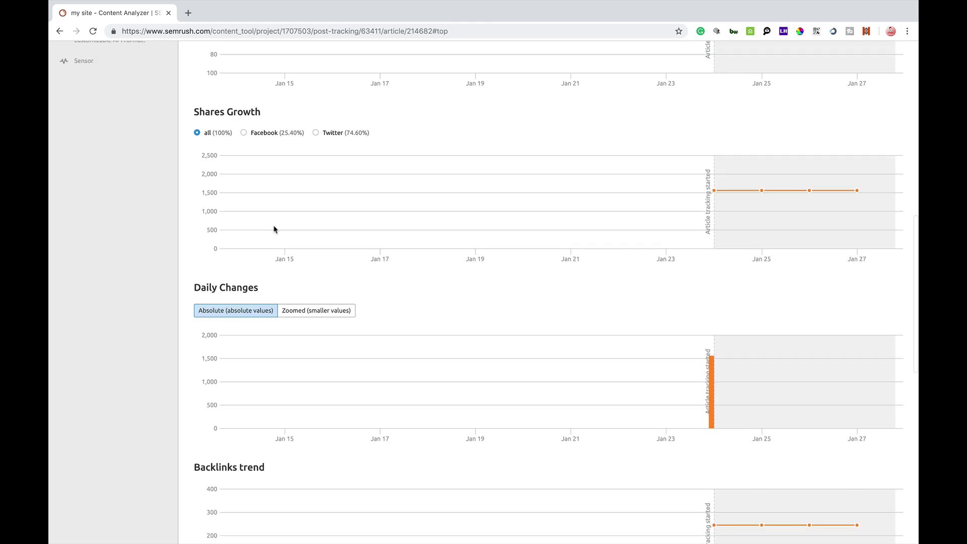
pyautogui.scroll(-5, 275, 229)
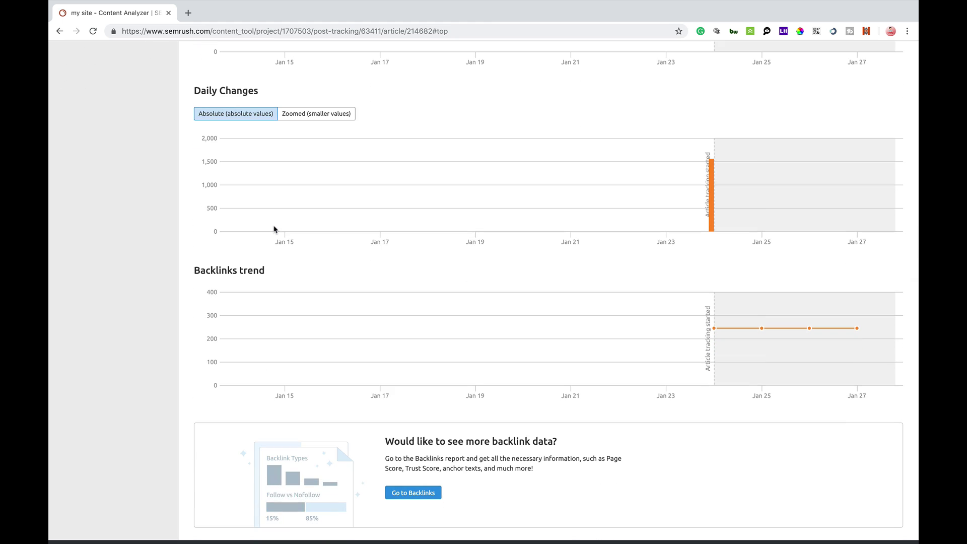
pyautogui.scroll(-1, 275, 230)
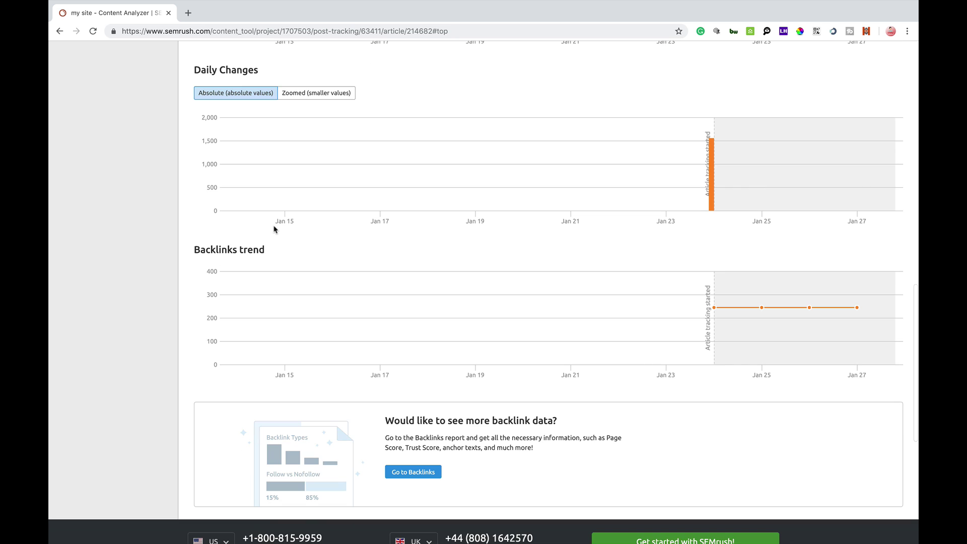
pyautogui.scroll(5, 275, 229)
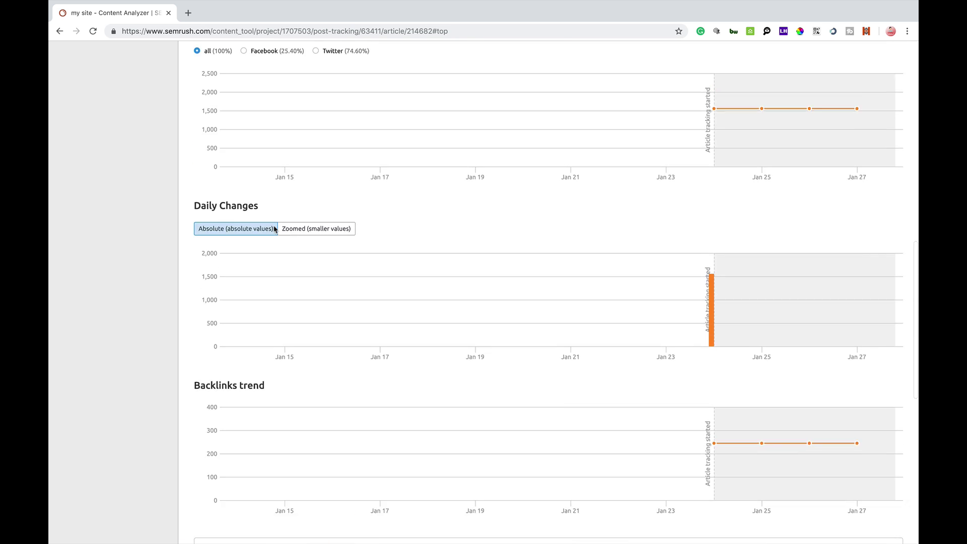
pyautogui.scroll(3, 275, 229)
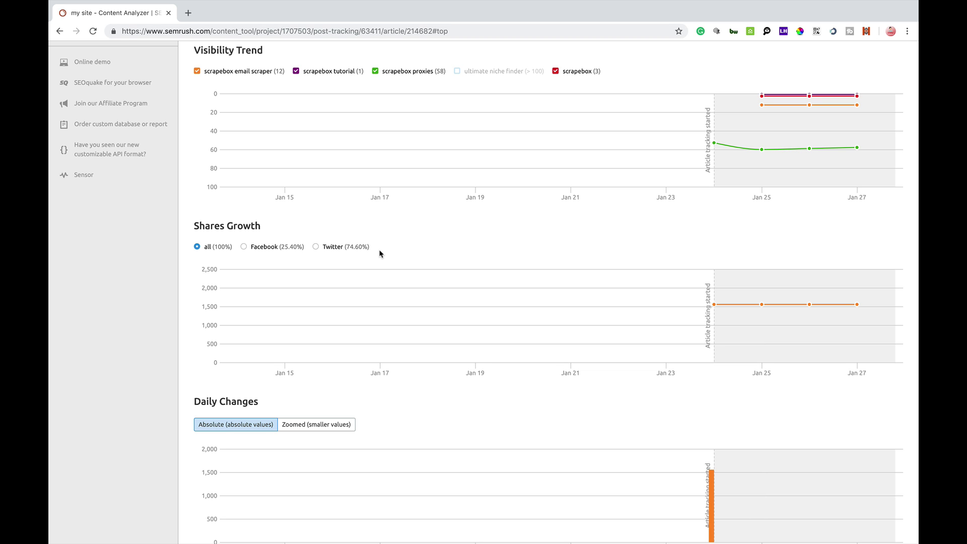
pyautogui.scroll(7, 380, 253)
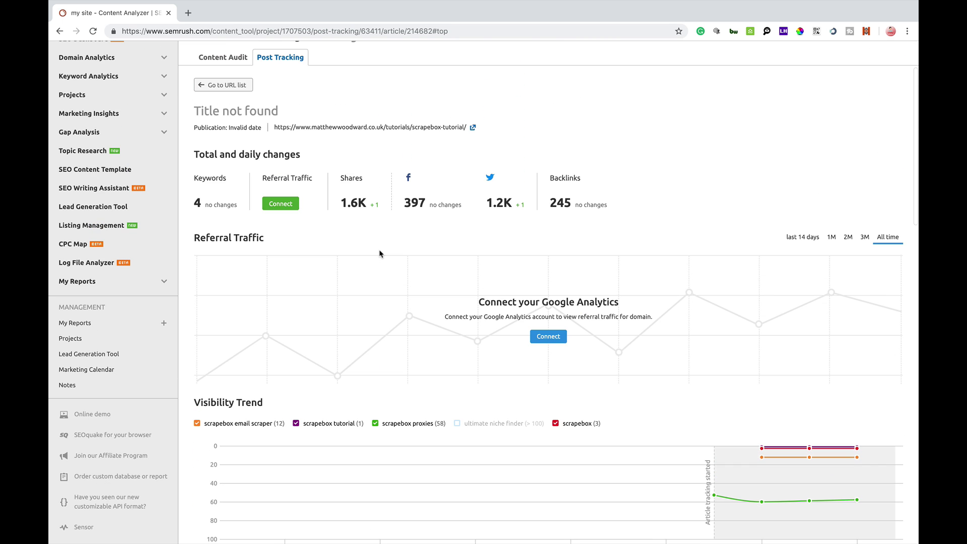
pyautogui.scroll(5, 380, 253)
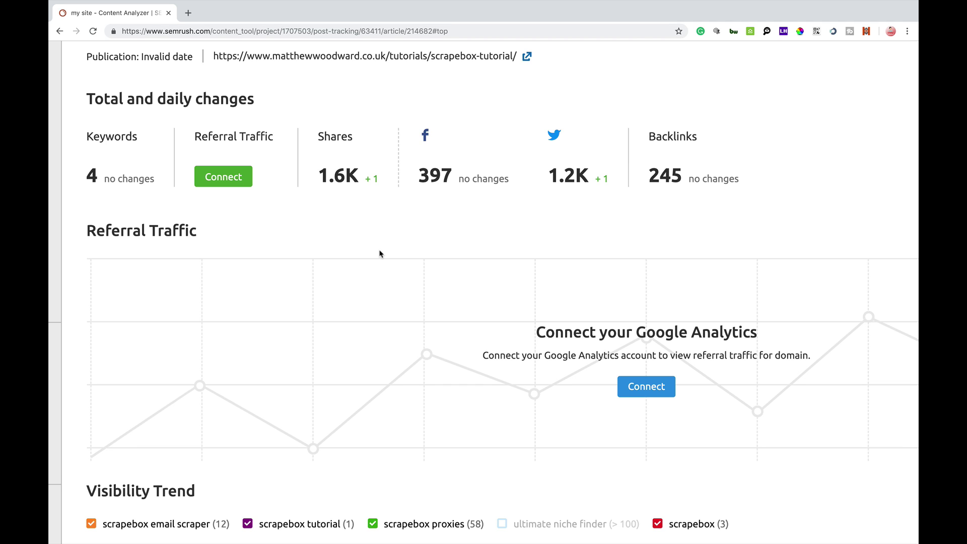
pyautogui.press('super+0')
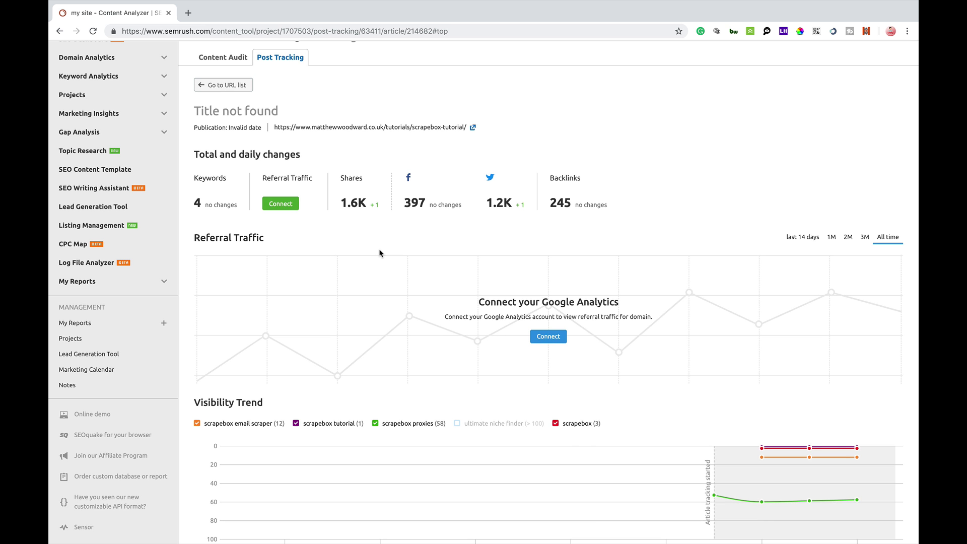
# Step: Return to the project's content audit and show the audited pages as a table
pyautogui.click(222, 59)
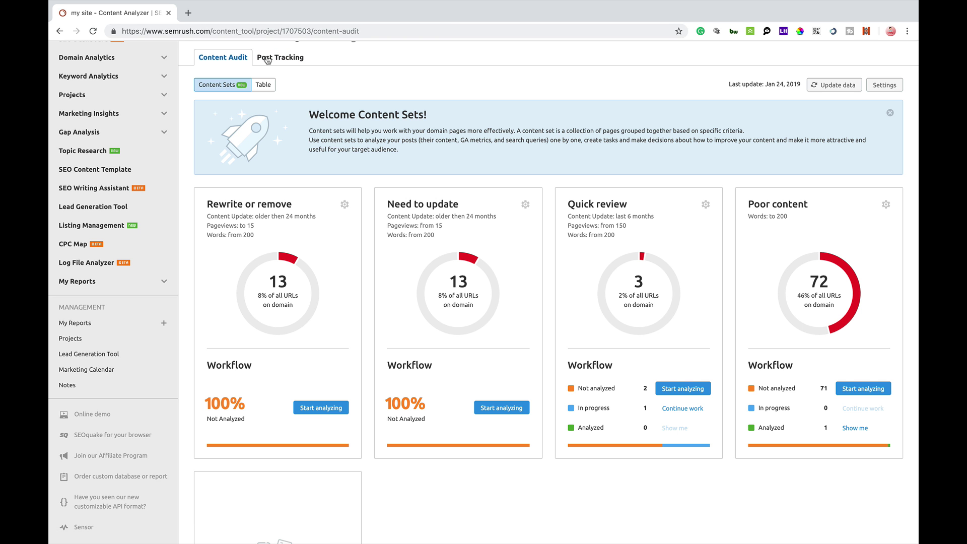
pyautogui.click(266, 84)
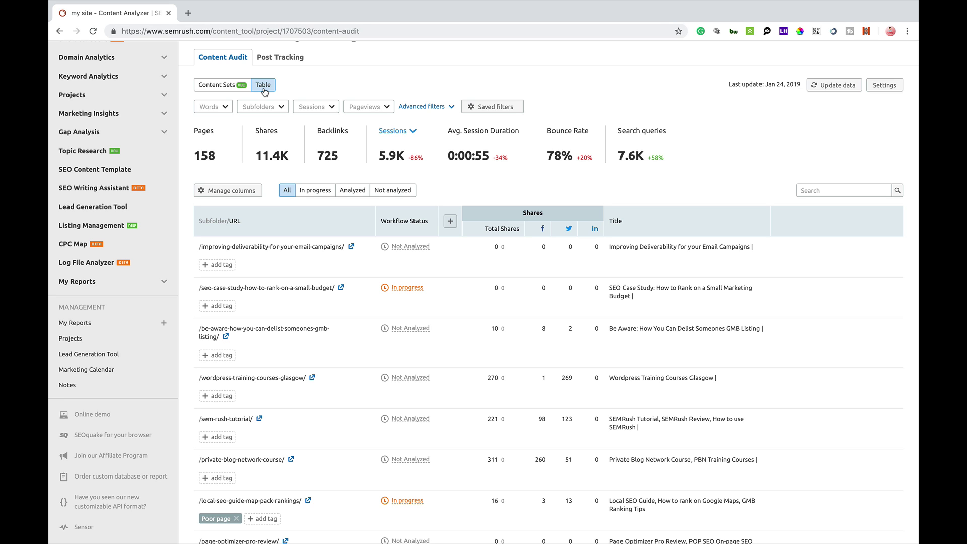
pyautogui.moveTo(736, 4)
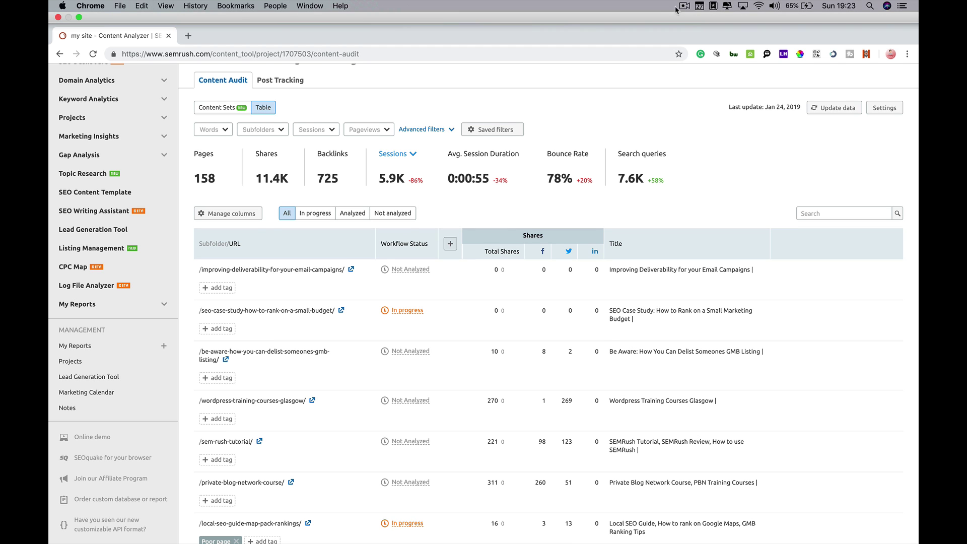